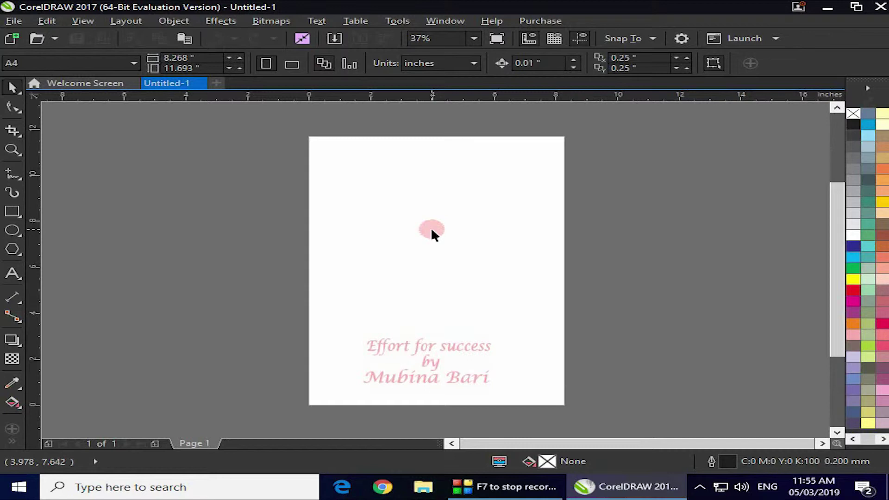
- Draw a rectangle about 4.27 by 3.65 inches in the middle of the page and fill it light green (C40 M0 Y100 K0)
{"action": "key", "text": "Delete"}
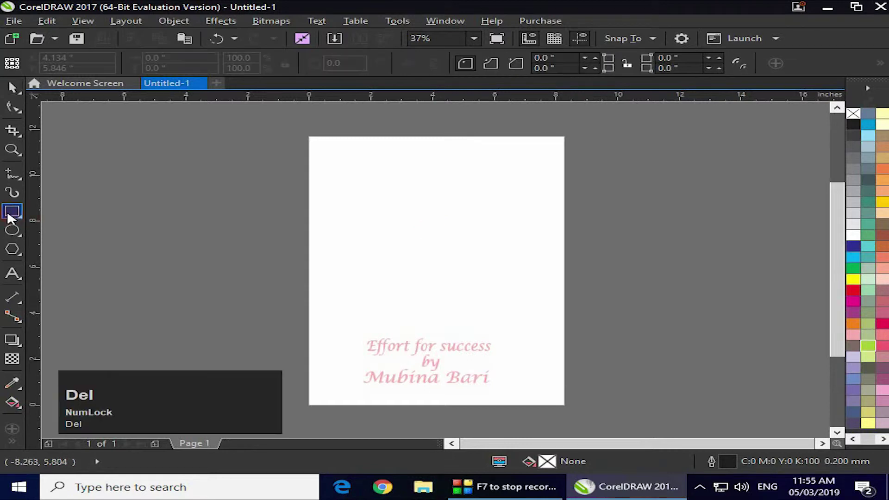
{"action": "left_click", "coordinate": [12, 212]}
{"action": "left_click_drag", "start_coordinate": [373, 217], "coordinate": [503, 301]}
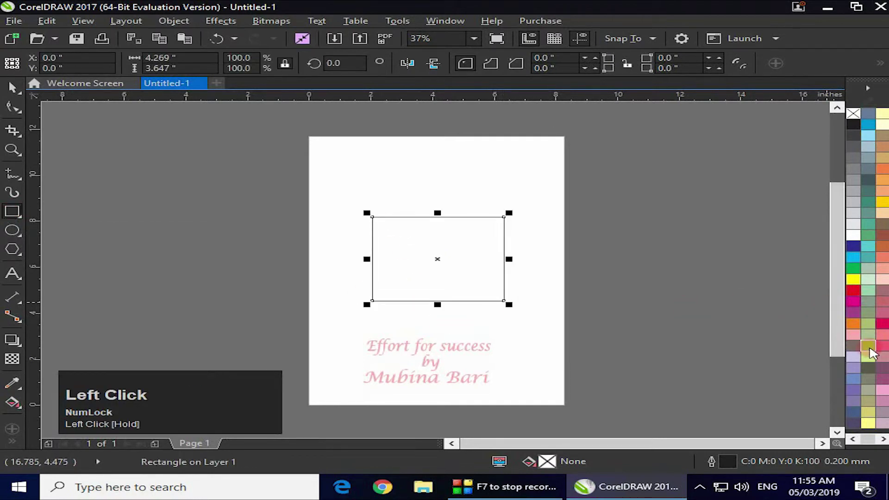
{"action": "left_click", "coordinate": [868, 345]}
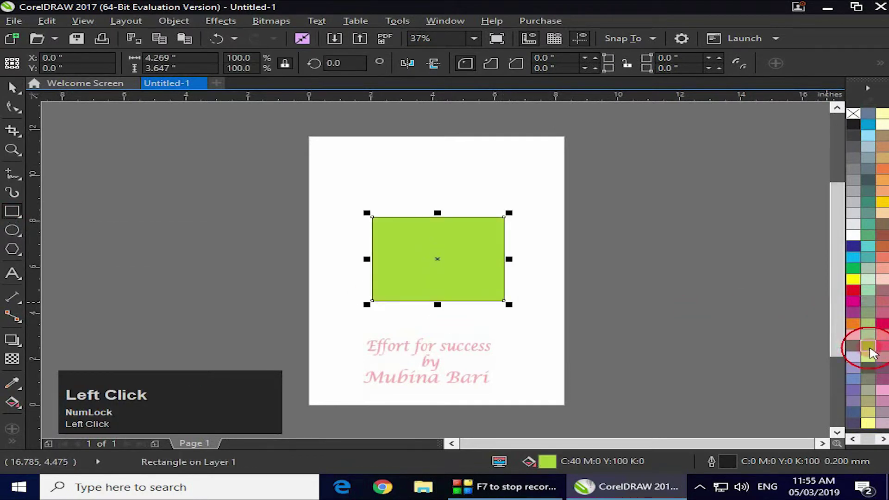
- Compare the properties offered by the Pick tool with nothing selected and with the green rectangle selected
{"action": "left_click", "coordinate": [17, 94]}
{"action": "left_click", "coordinate": [62, 134]}
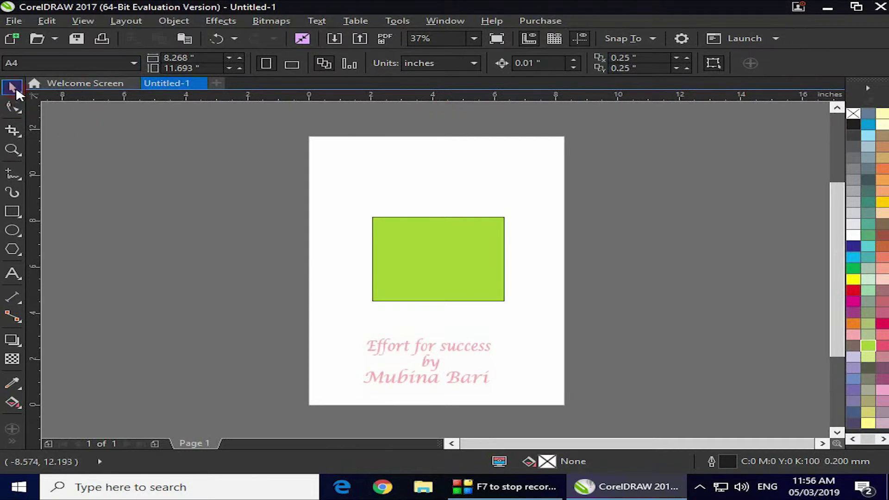
{"action": "left_click", "coordinate": [348, 246]}
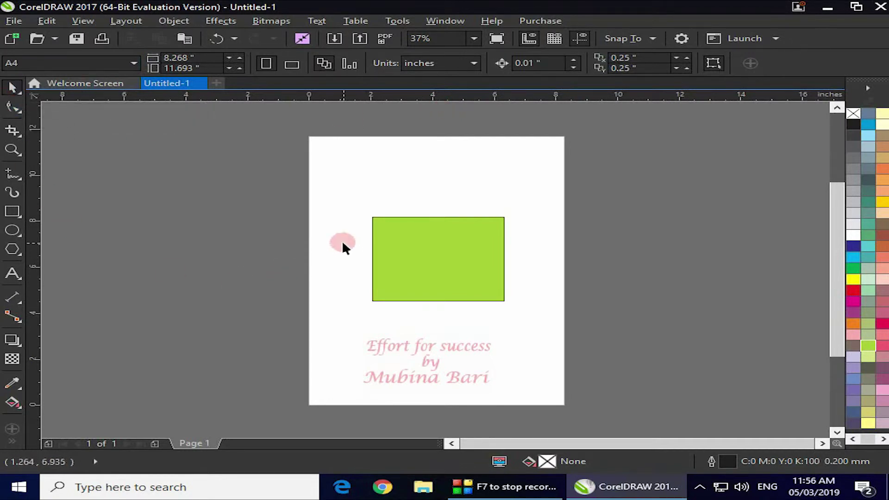
{"action": "left_click", "coordinate": [431, 215]}
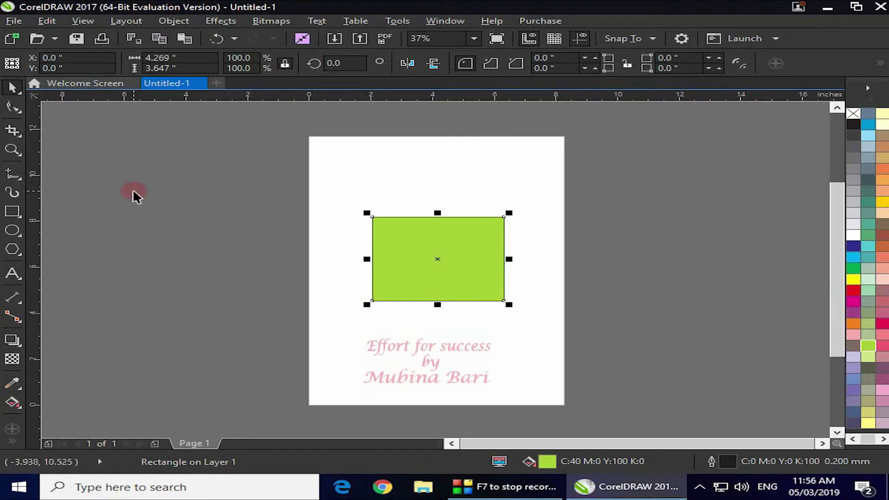
- Draw an ellipse about 3.0 by 3.2 inches below the rectangle, filled blue (C100 M100 Y0 K0), and return to the Pick tool
{"action": "left_click", "coordinate": [13, 230]}
{"action": "left_click_drag", "start_coordinate": [388, 321], "coordinate": [491, 403]}
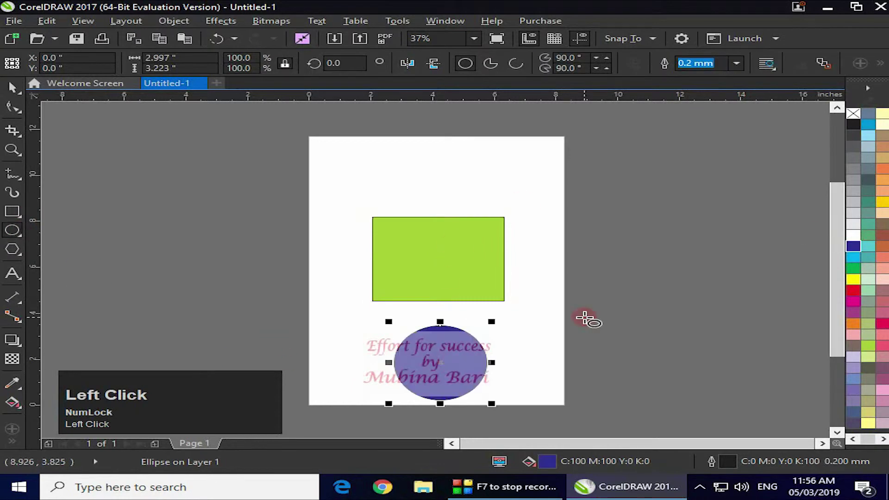
{"action": "left_click", "coordinate": [12, 95]}
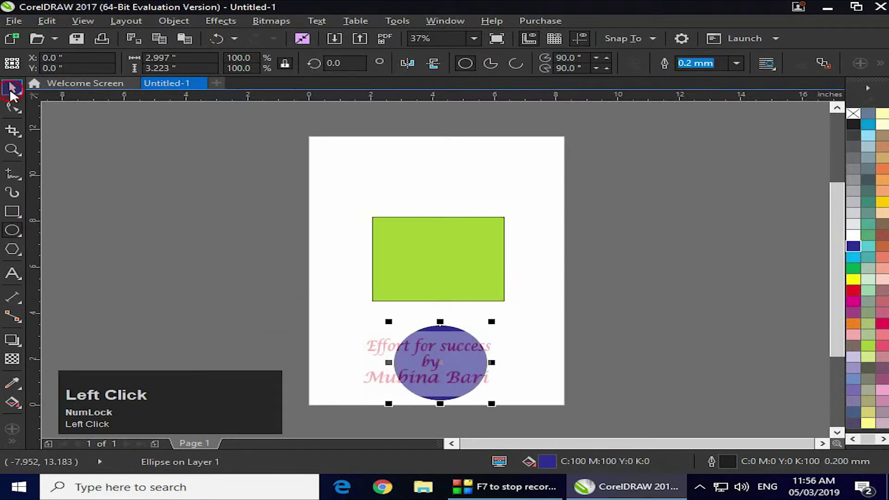
- Select the blue ellipse and the green rectangle in turn to compare the properties available for each
{"action": "left_click", "coordinate": [406, 338]}
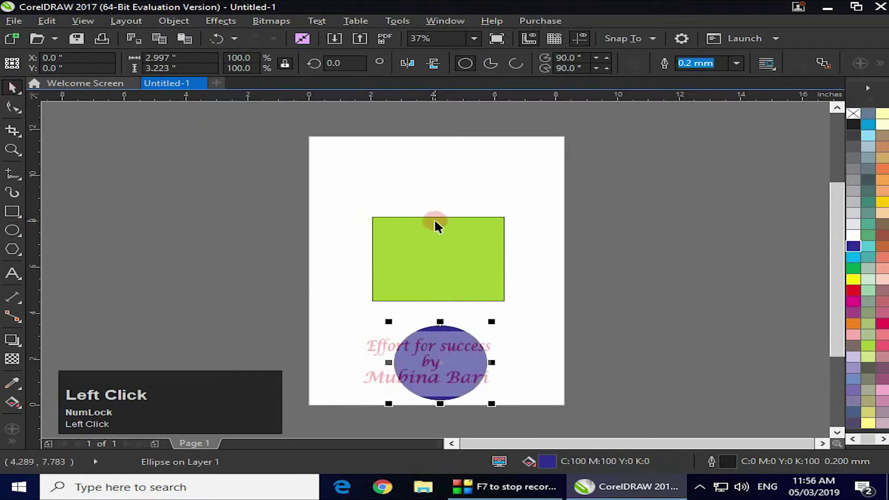
{"action": "left_click", "coordinate": [436, 257]}
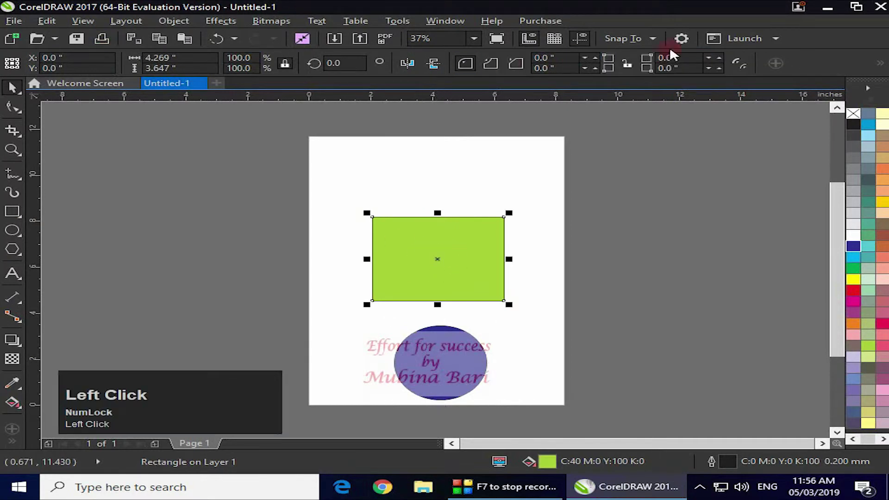
{"action": "left_click", "coordinate": [458, 378]}
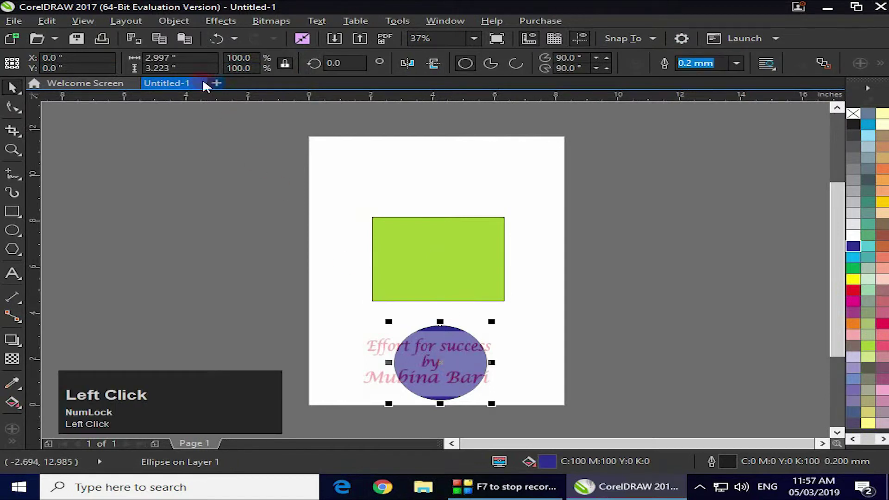
{"action": "left_click", "coordinate": [693, 63]}
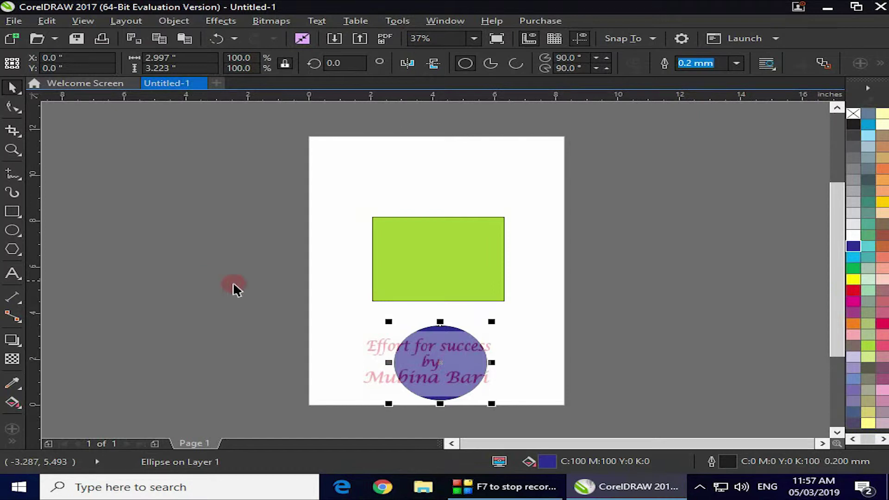
{"action": "left_click", "coordinate": [463, 295]}
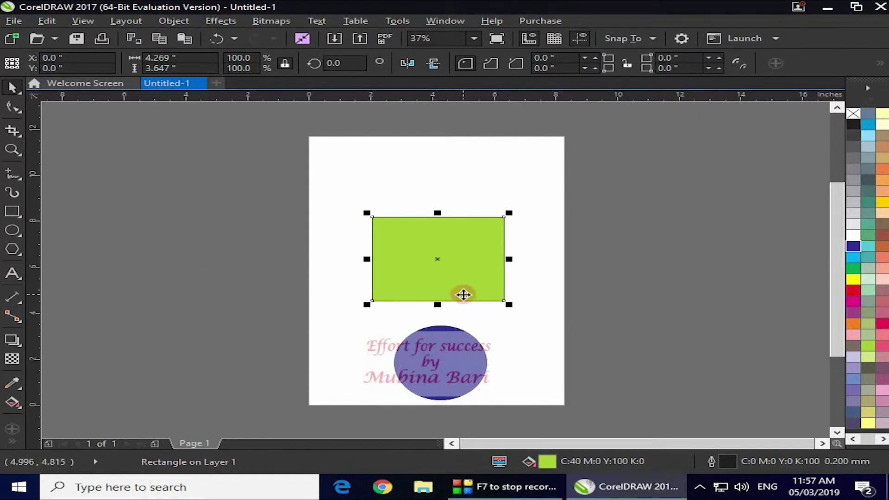
- Move the green rectangle across both sides of the page and back onto its upper half, with the blue ellipse placed just below it
{"action": "left_click_drag", "start_coordinate": [437, 259], "coordinate": [259, 188]}
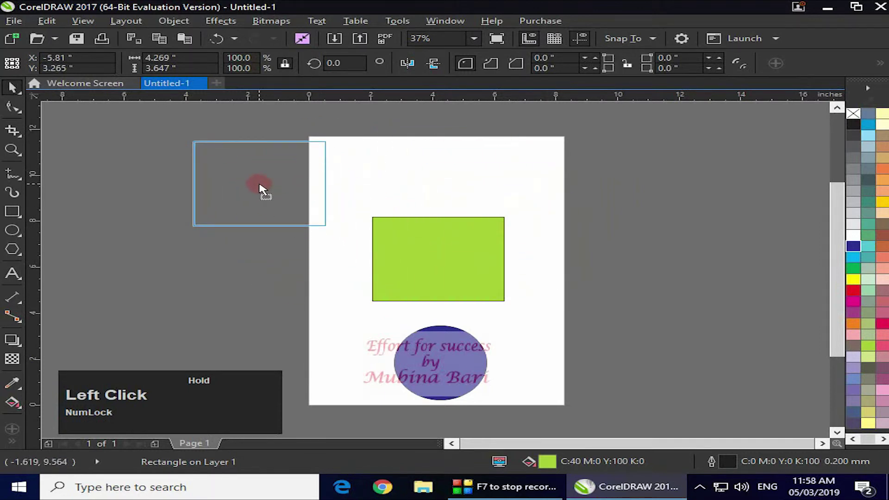
{"action": "left_click_drag", "start_coordinate": [260, 184], "coordinate": [623, 200]}
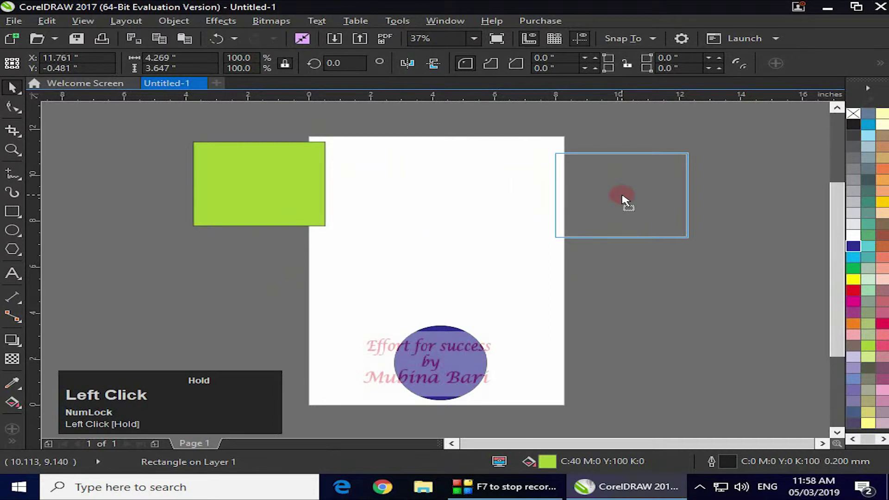
{"action": "left_click_drag", "start_coordinate": [621, 200], "coordinate": [622, 195]}
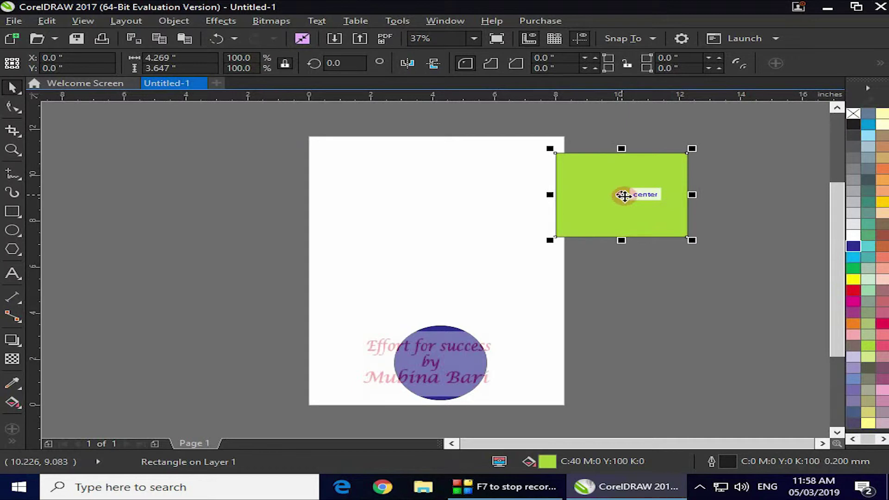
{"action": "left_click_drag", "start_coordinate": [623, 196], "coordinate": [310, 209]}
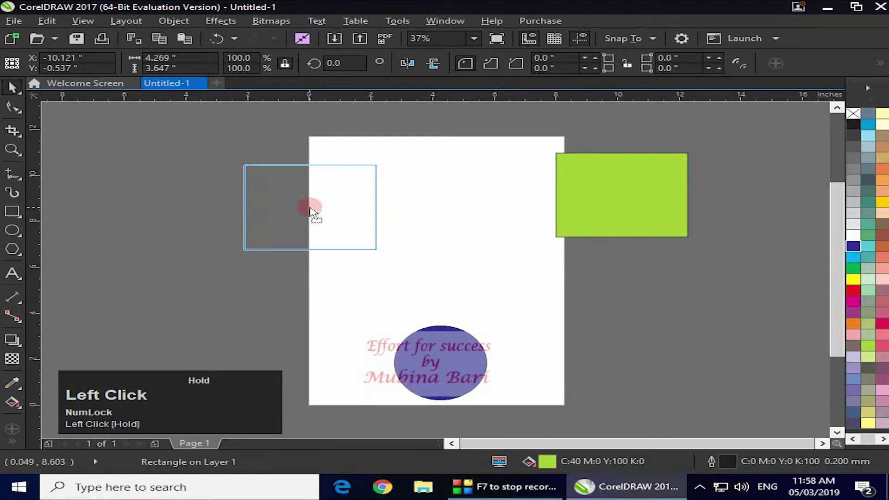
{"action": "left_click_drag", "start_coordinate": [310, 209], "coordinate": [310, 210]}
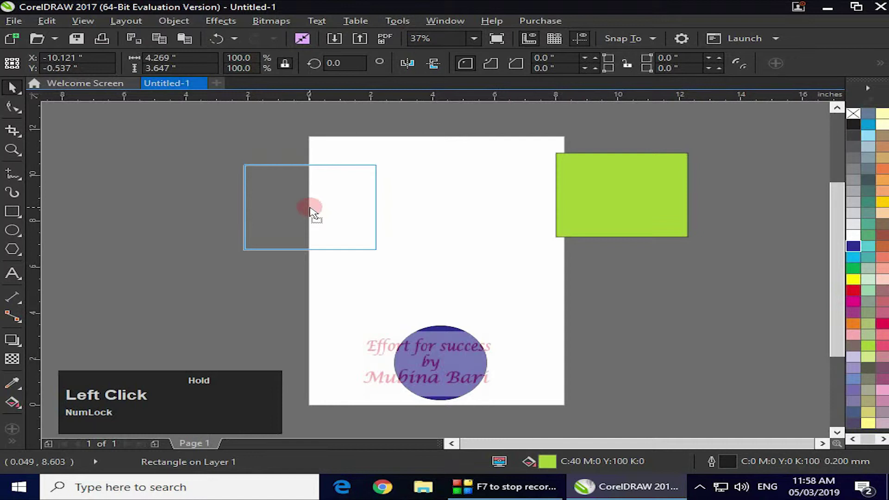
{"action": "left_click_drag", "start_coordinate": [310, 209], "coordinate": [310, 210]}
{"action": "right_click", "coordinate": [309, 208]}
{"action": "left_click_drag", "start_coordinate": [310, 210], "coordinate": [307, 206]}
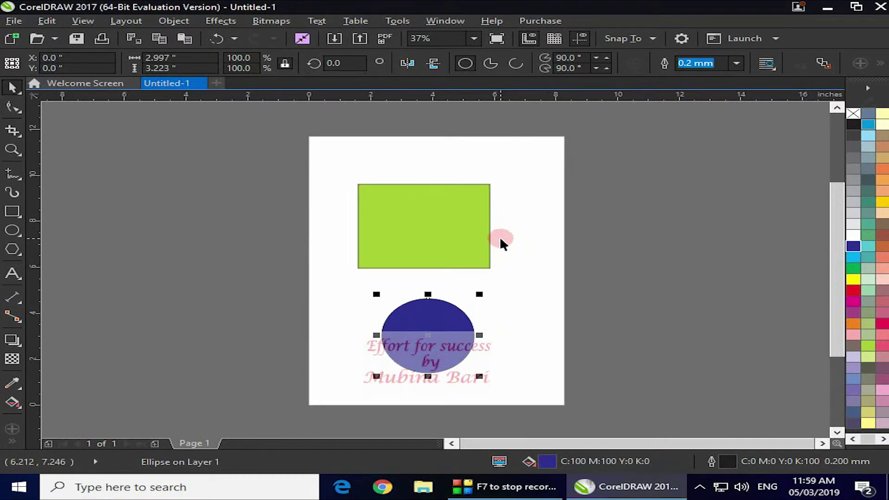
- Select the green rectangle and the blue ellipse together and combine them into a single object
{"action": "left_click", "coordinate": [411, 230]}
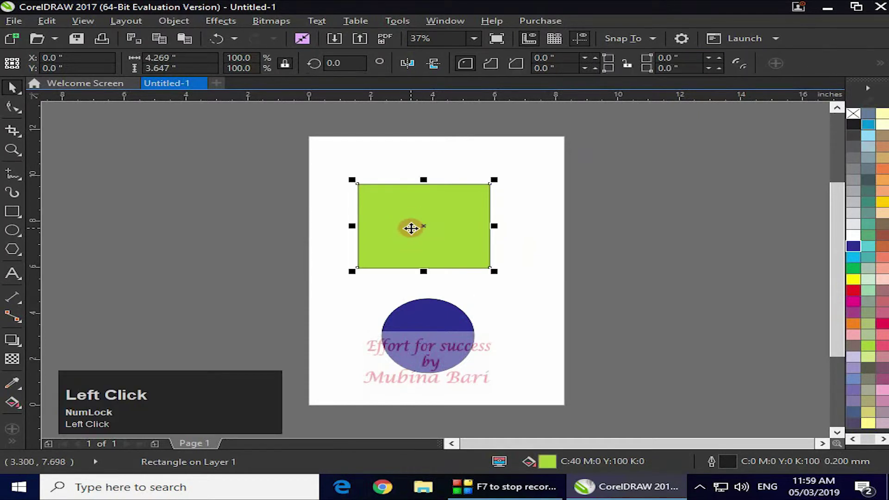
{"action": "key", "text": "shift"}
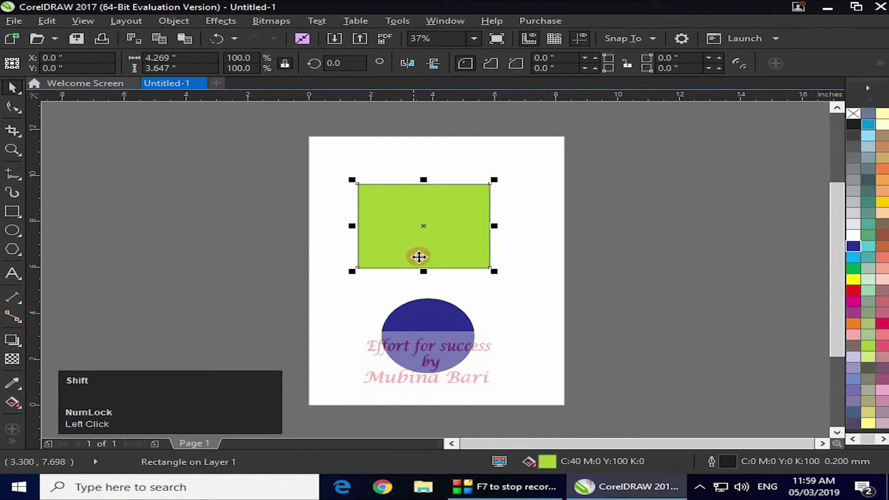
{"action": "left_click", "coordinate": [429, 359], "text": "shift"}
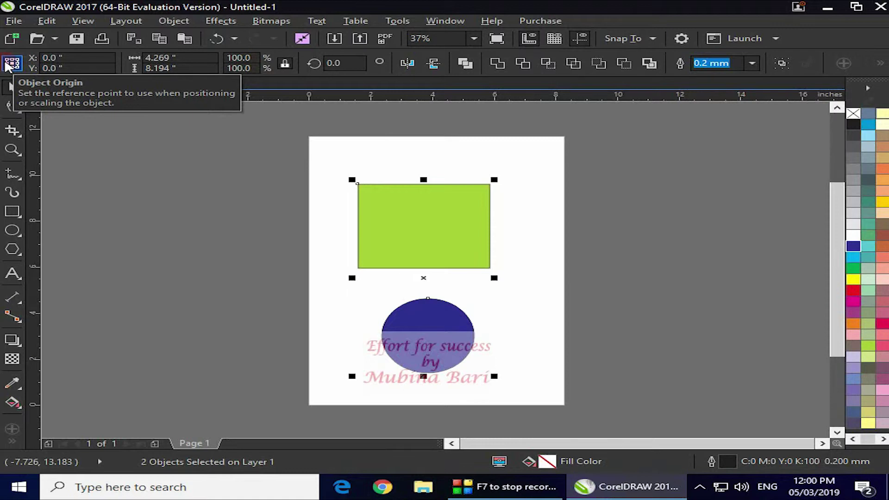
{"action": "left_click", "coordinate": [167, 62]}
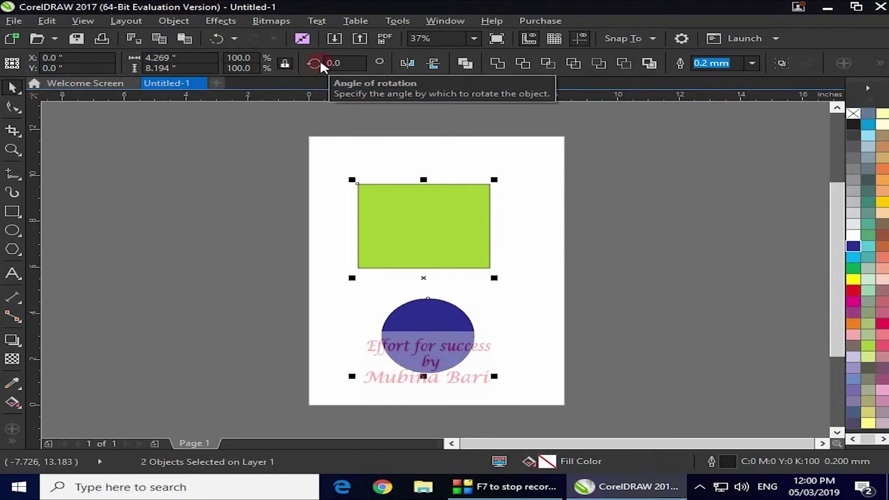
{"action": "left_click", "coordinate": [433, 64]}
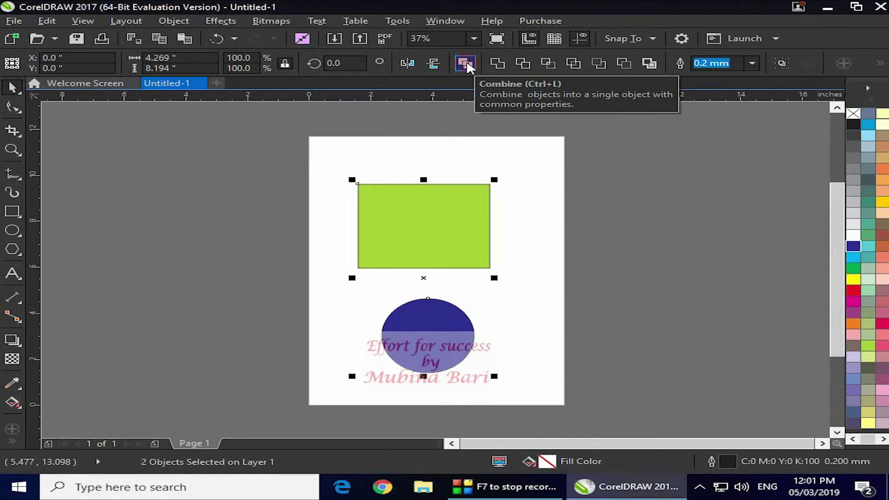
{"action": "left_click", "coordinate": [465, 62]}
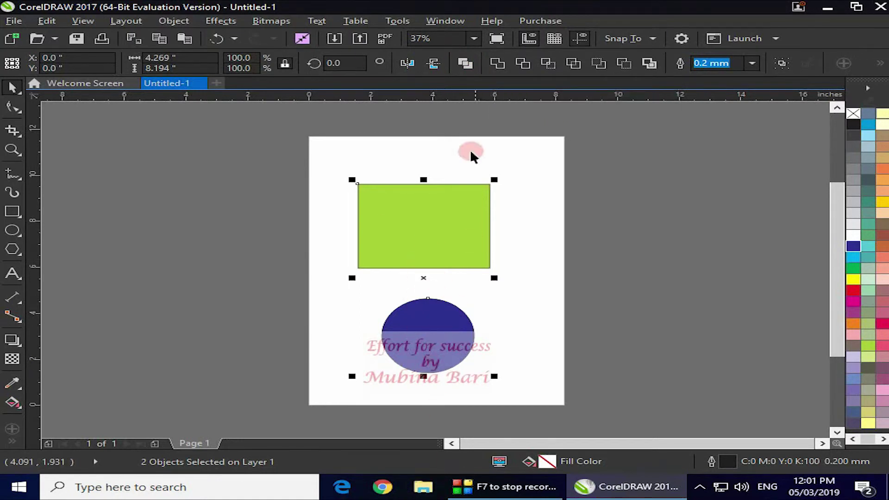
{"action": "left_click", "coordinate": [464, 63]}
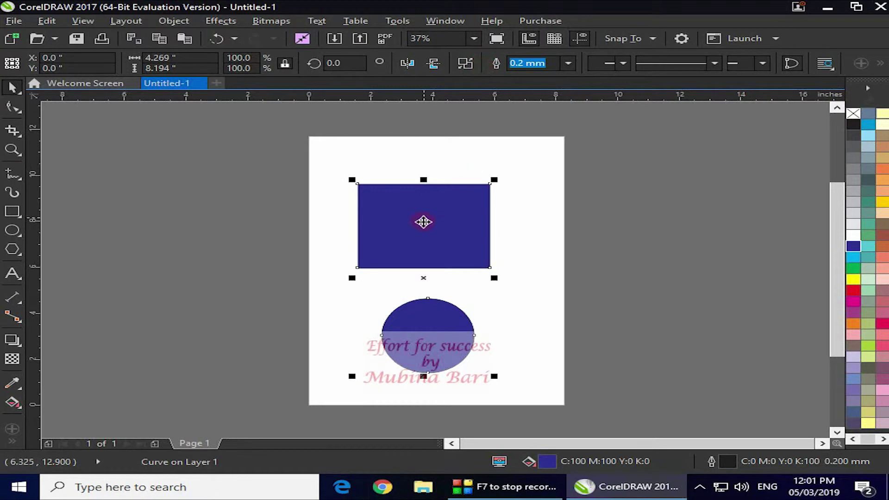
- Shift the combined object slightly to the right on the page, break it apart into separate shapes and clear the selection
{"action": "left_click_drag", "start_coordinate": [423, 224], "coordinate": [447, 236]}
{"action": "mouse_move", "coordinate": [442, 329]}
{"action": "left_mouse_down"}
{"action": "mouse_move", "coordinate": [551, 320]}
{"action": "mouse_move", "coordinate": [644, 292]}
{"action": "mouse_move", "coordinate": [447, 315]}
{"action": "left_mouse_up"}
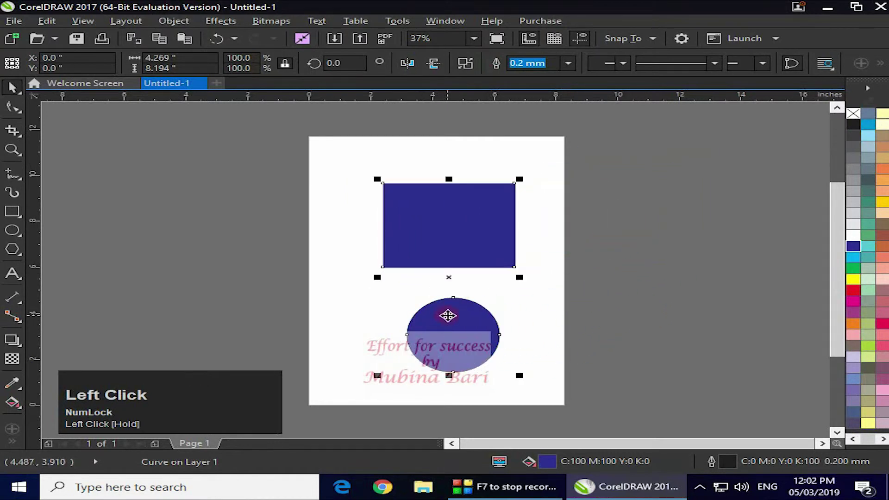
{"action": "left_click", "coordinate": [465, 63]}
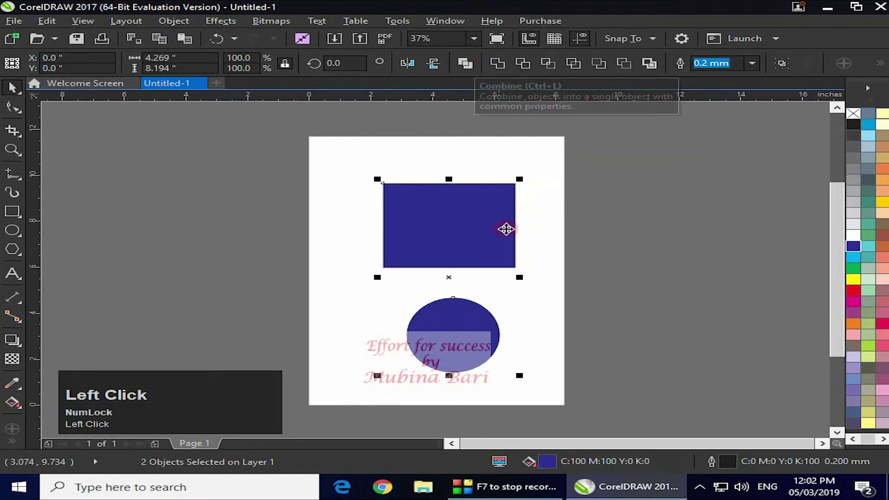
{"action": "left_click", "coordinate": [591, 232]}
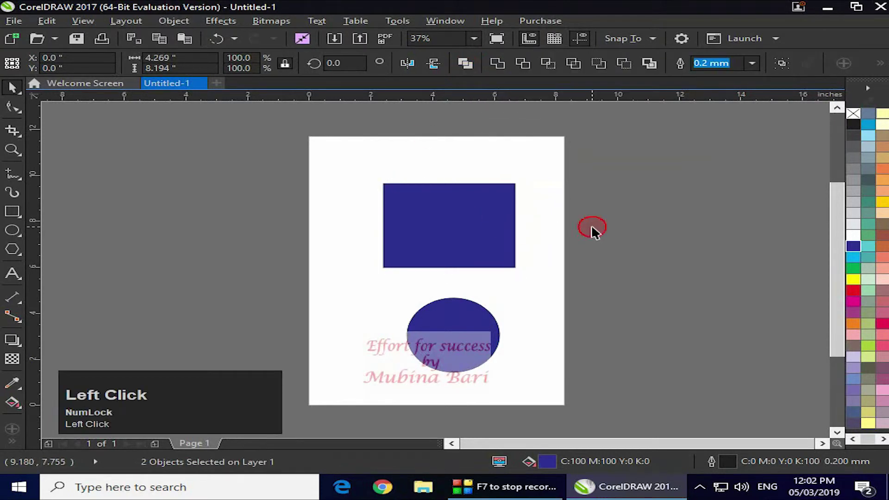
- Check that the rectangle and ellipse can be selected separately, and fill the ellipse red (C0 M100 Y100 K0)
{"action": "left_click", "coordinate": [476, 237]}
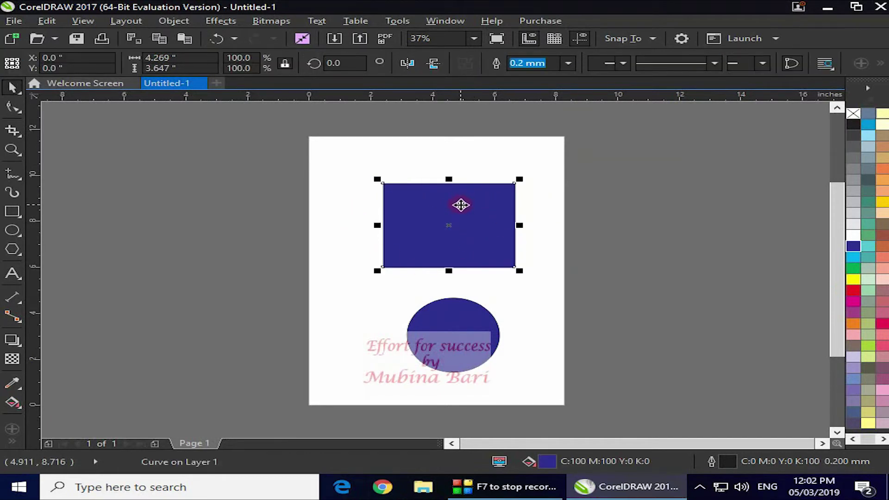
{"action": "left_click", "coordinate": [439, 355]}
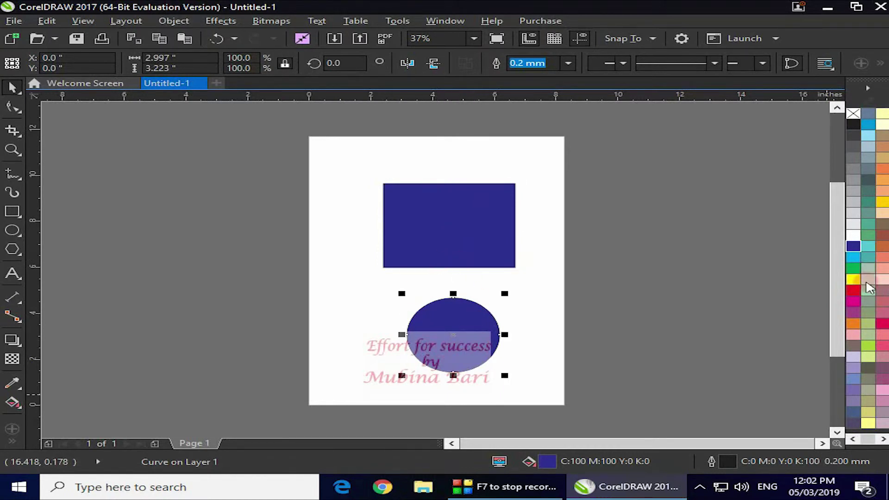
{"action": "left_click", "coordinate": [856, 291]}
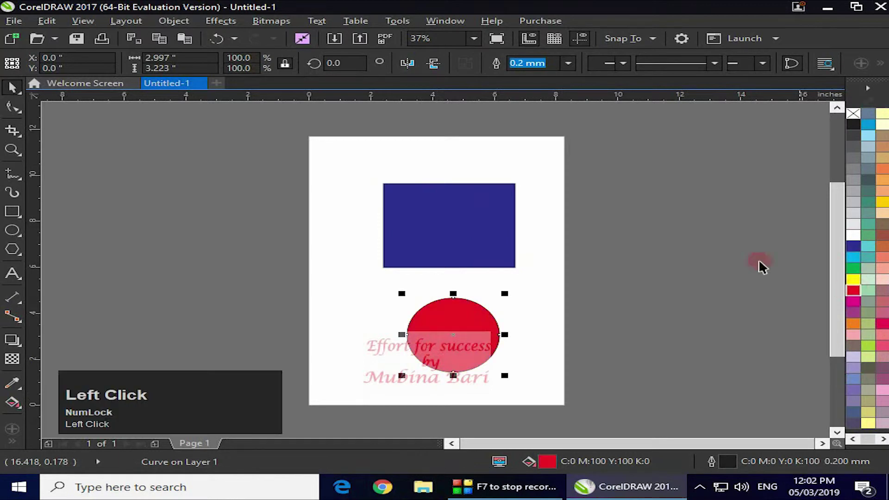
- Select the blue rectangle and the red ellipse together and group them
{"action": "left_click", "coordinate": [471, 226]}
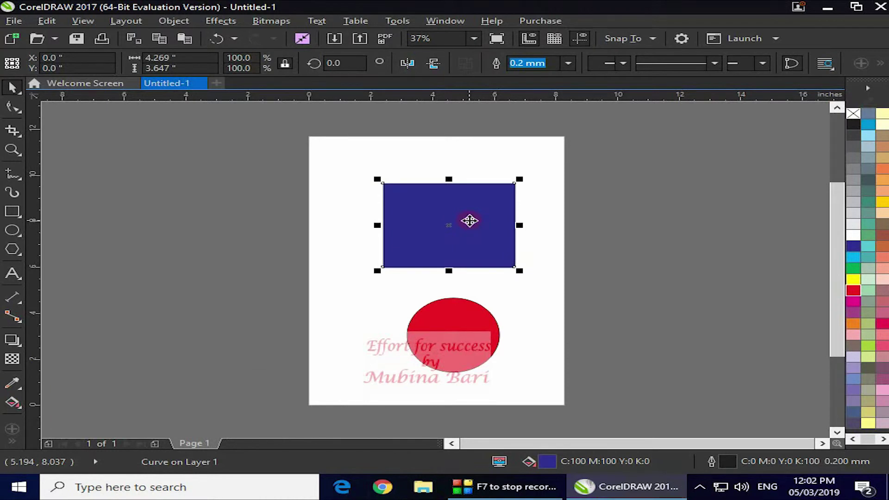
{"action": "left_click", "coordinate": [458, 344], "text": "shift"}
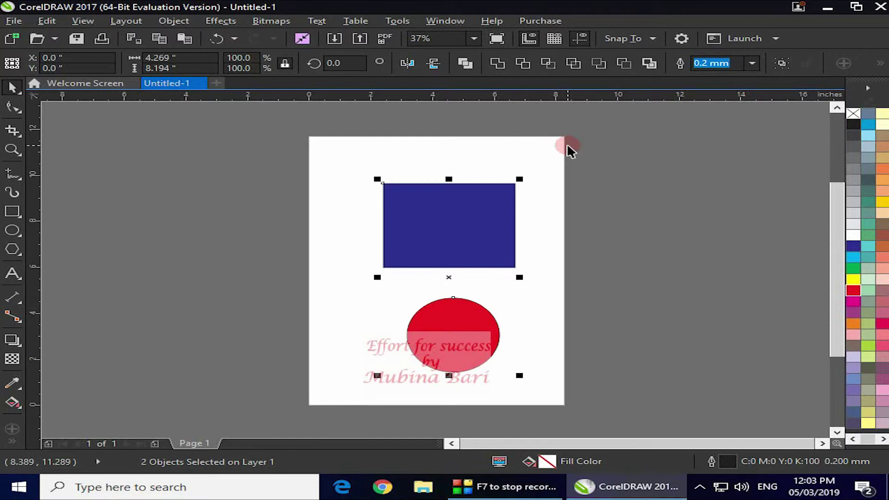
{"action": "left_click", "coordinate": [782, 66]}
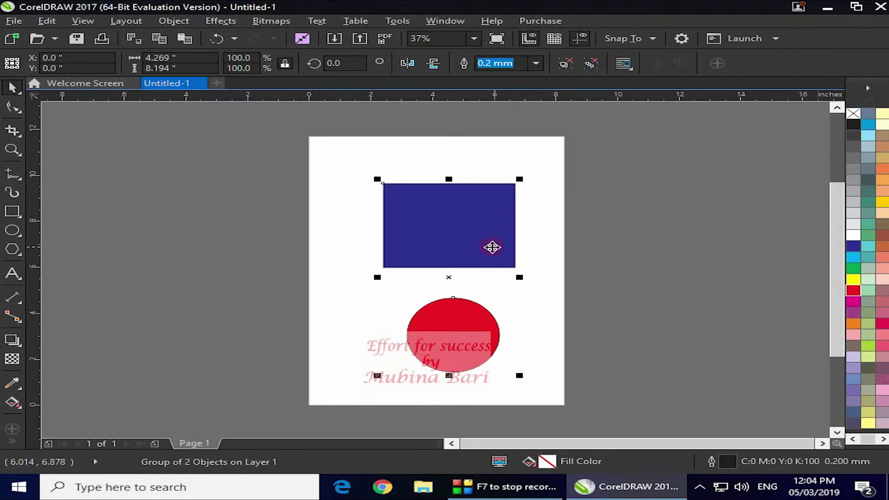
- Move the group partly off the page's left edge and draw an ellipse about 3.08 by 3.65 inches with a copy below it
{"action": "left_click_drag", "start_coordinate": [460, 220], "coordinate": [284, 222]}
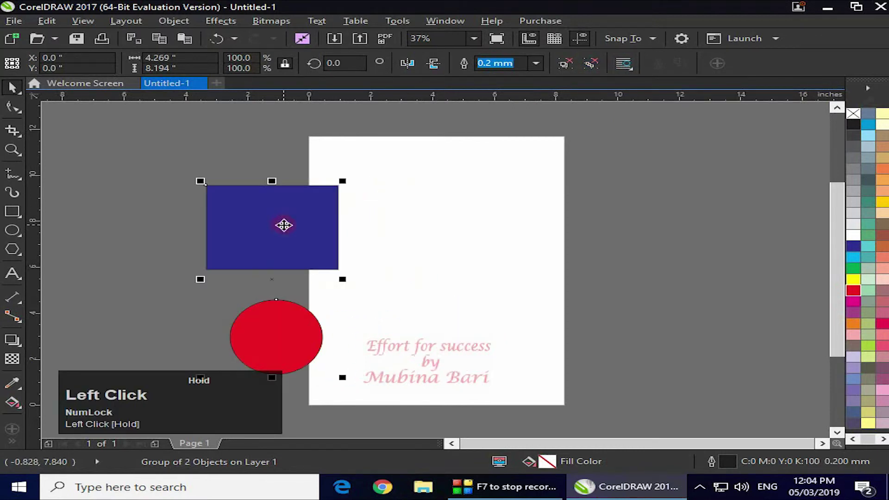
{"action": "left_click", "coordinate": [13, 230]}
{"action": "left_click_drag", "start_coordinate": [448, 185], "coordinate": [543, 268]}
{"action": "key", "text": "ctrl+z"}
{"action": "left_click_drag", "start_coordinate": [496, 224], "coordinate": [498, 324]}
{"action": "right_click", "coordinate": [497, 324]}
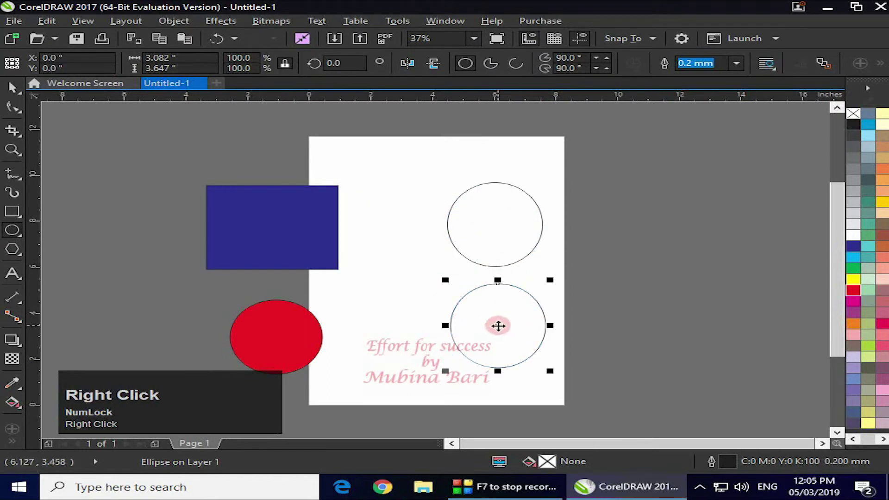
- Fill the lower new ellipse cyan (C100 M0 Y0 K0) and the upper one lime green (C40 M0 Y100 K0)
{"action": "left_click", "coordinate": [853, 257]}
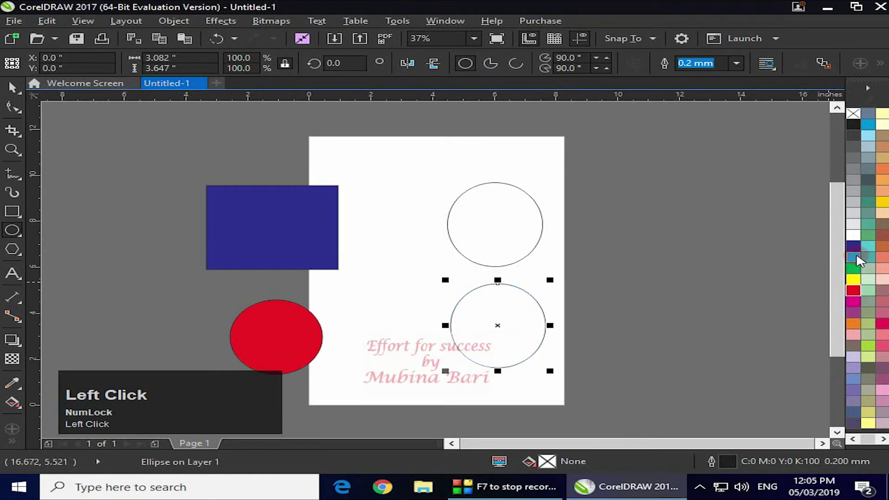
{"action": "left_click", "coordinate": [504, 223]}
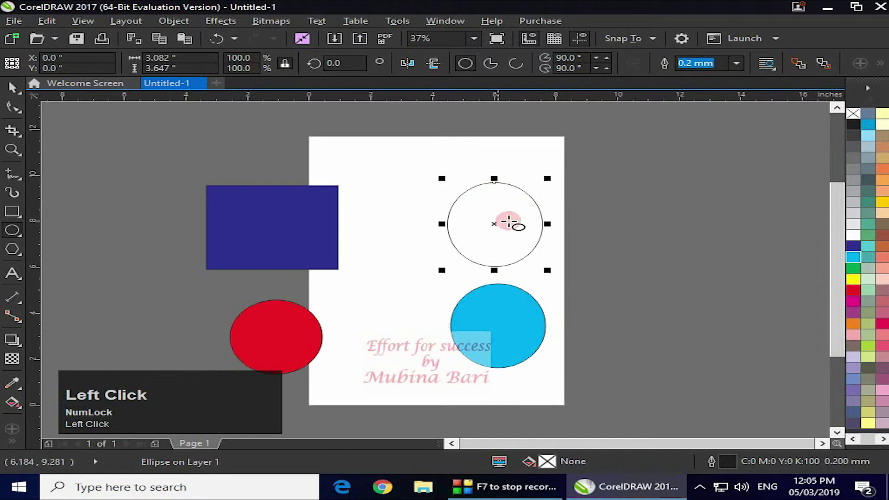
{"action": "left_click", "coordinate": [867, 346]}
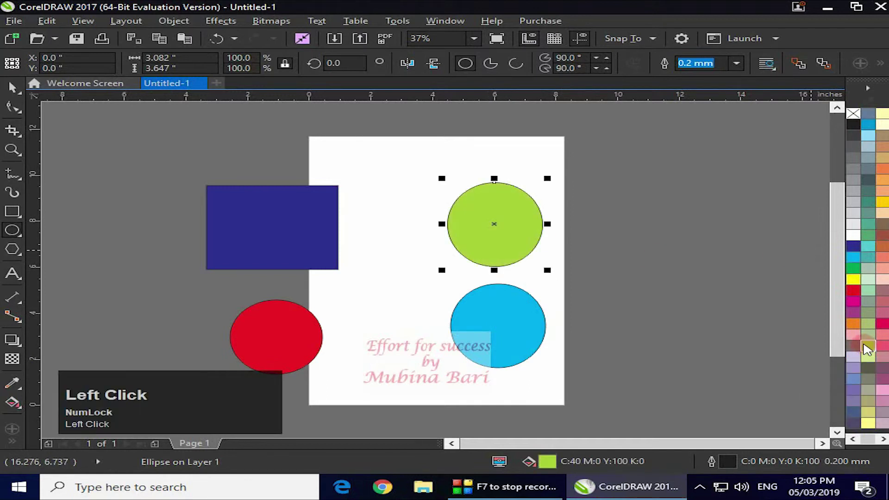
- Select the lime green and cyan ellipses together and group them
{"action": "left_click", "coordinate": [491, 235]}
{"action": "left_click", "coordinate": [491, 232]}
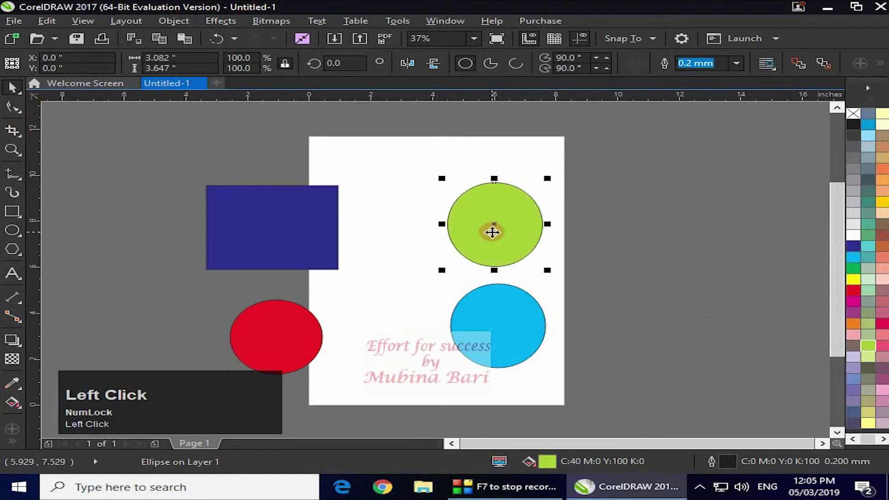
{"action": "left_click", "coordinate": [505, 326], "text": "shift"}
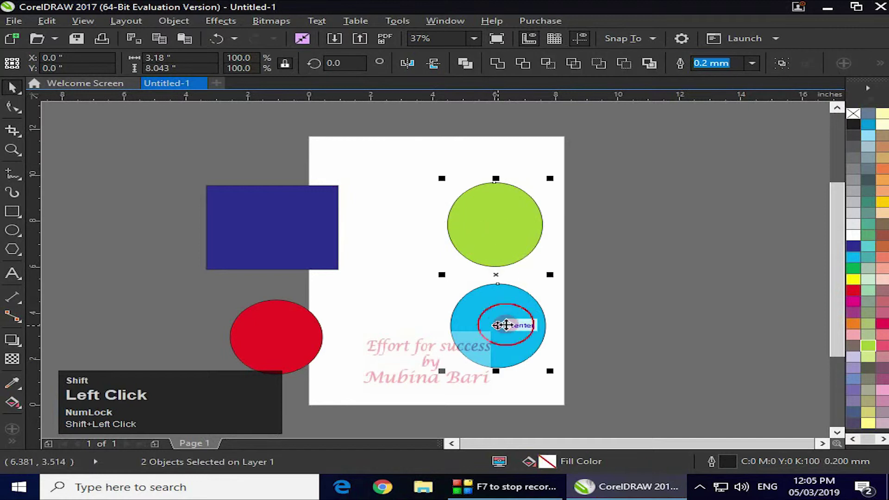
{"action": "left_click", "coordinate": [782, 63]}
- Place the green and cyan group right of the page and the rectangle group back on it, and group both groups together
{"action": "left_click_drag", "start_coordinate": [488, 240], "coordinate": [612, 235]}
{"action": "left_click_drag", "start_coordinate": [250, 225], "coordinate": [408, 218]}
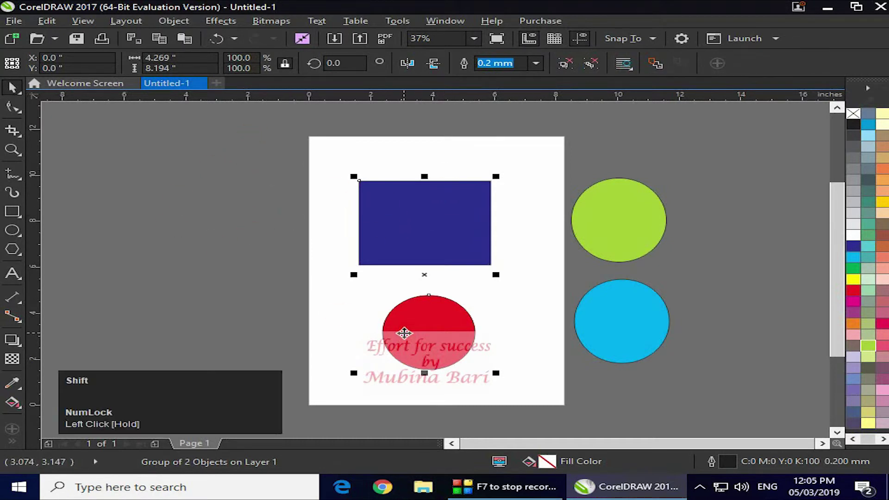
{"action": "left_click", "coordinate": [634, 228], "text": "shift"}
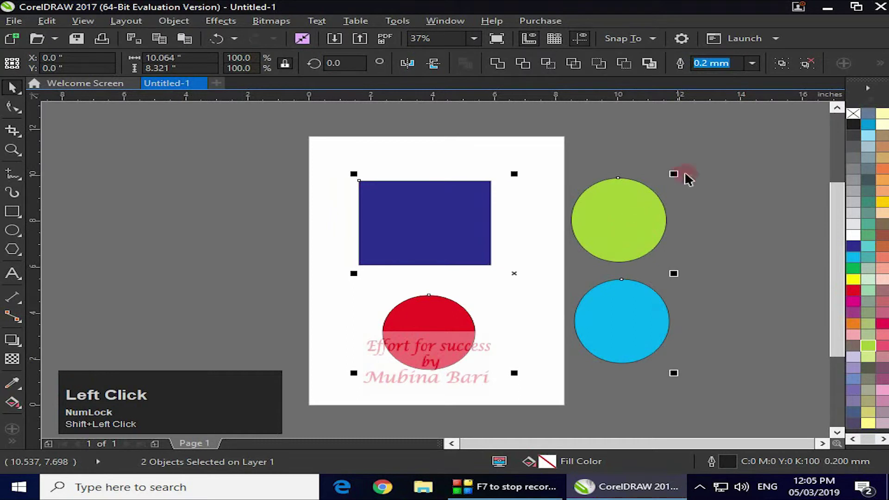
{"action": "left_click", "coordinate": [781, 64]}
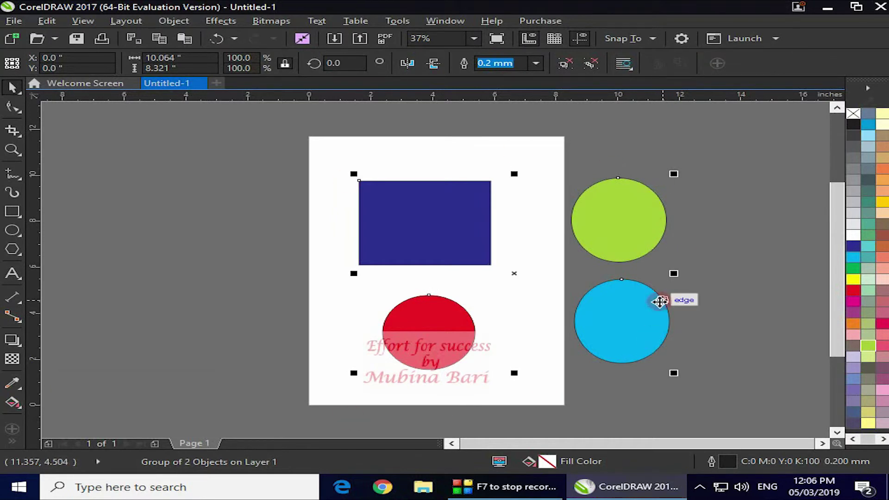
- Ungroup all four shapes and reposition them individually, placing the red ellipse over the blue rectangle's lower edge
{"action": "left_click", "coordinate": [589, 64]}
{"action": "left_click", "coordinate": [214, 208]}
{"action": "left_click_drag", "start_coordinate": [488, 235], "coordinate": [385, 230]}
{"action": "left_click_drag", "start_coordinate": [414, 320], "coordinate": [311, 349]}
{"action": "left_click_drag", "start_coordinate": [631, 235], "coordinate": [669, 192]}
{"action": "left_click_drag", "start_coordinate": [630, 323], "coordinate": [662, 363]}
{"action": "left_click", "coordinate": [661, 190]}
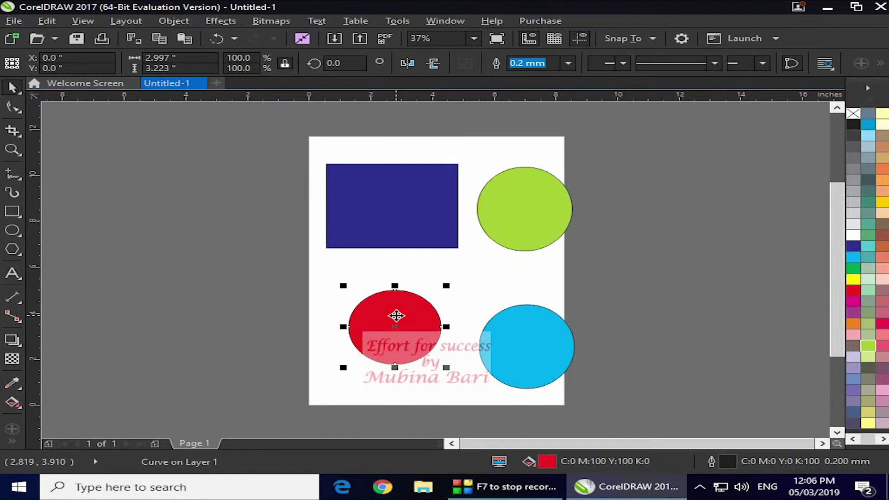
{"action": "left_click_drag", "start_coordinate": [397, 333], "coordinate": [397, 241]}
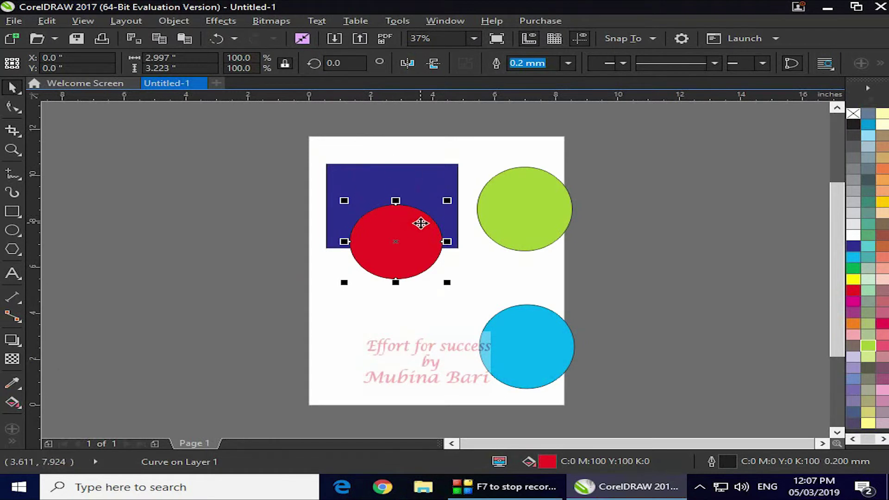
- Weld the blue rectangle and red ellipse into one shape, shift it slightly and fill it green (C100 M0 Y100 K0)
{"action": "left_click", "coordinate": [398, 183], "text": "shift"}
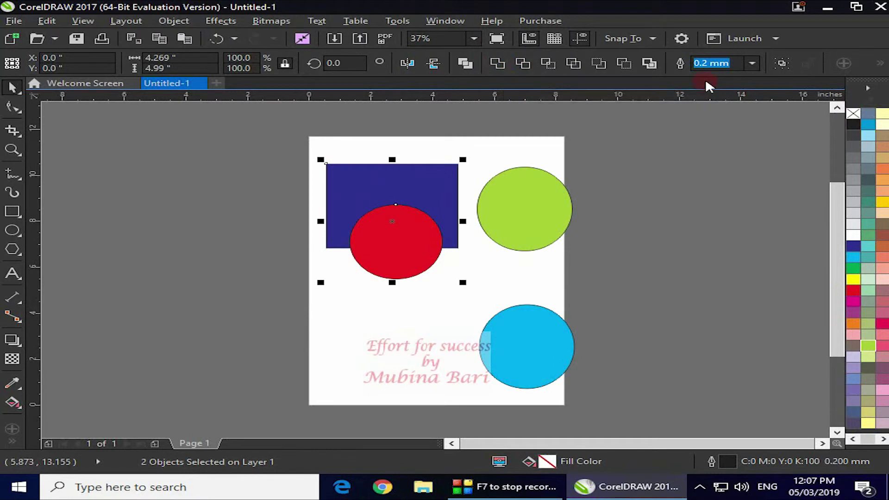
{"action": "left_click", "coordinate": [498, 67]}
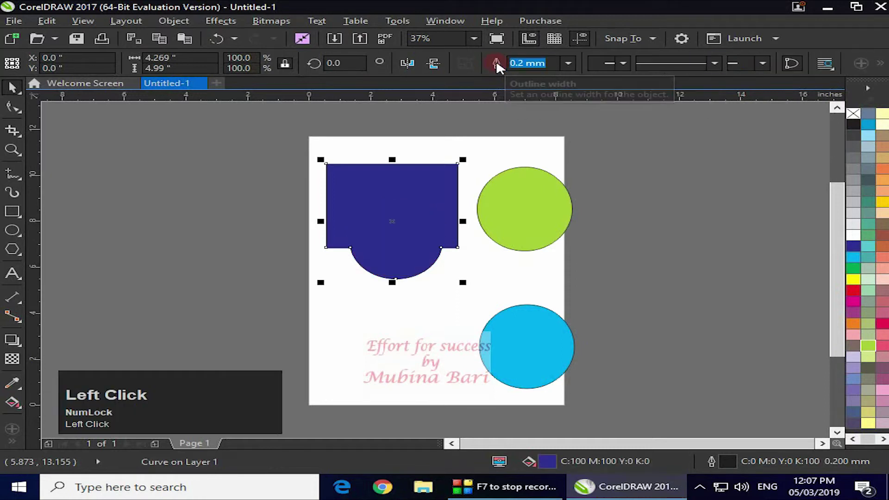
{"action": "left_click_drag", "start_coordinate": [419, 243], "coordinate": [409, 252]}
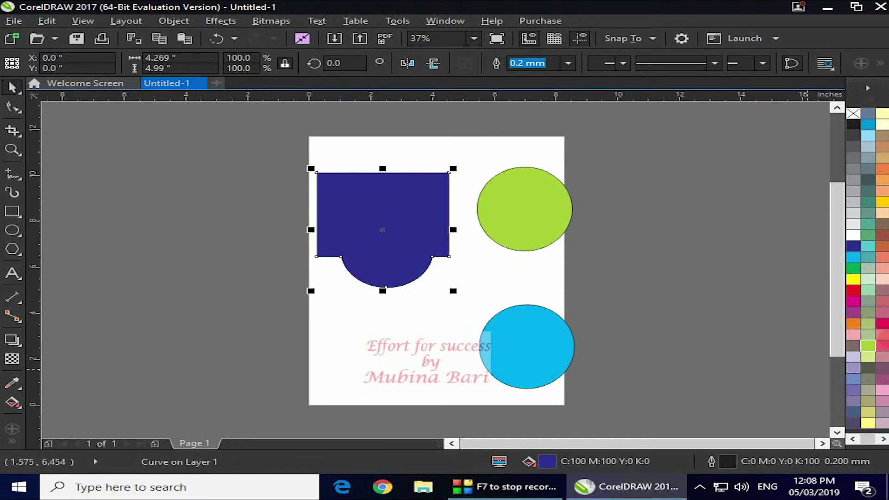
{"action": "left_click", "coordinate": [852, 290]}
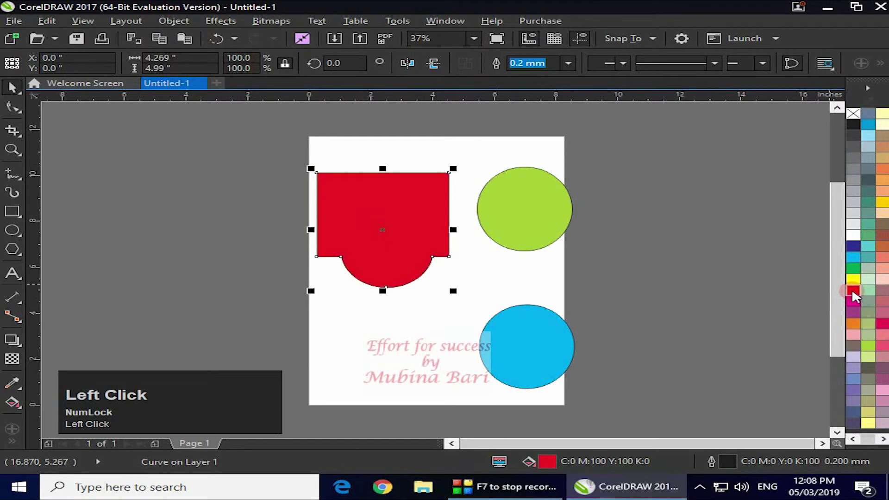
{"action": "left_click", "coordinate": [853, 269]}
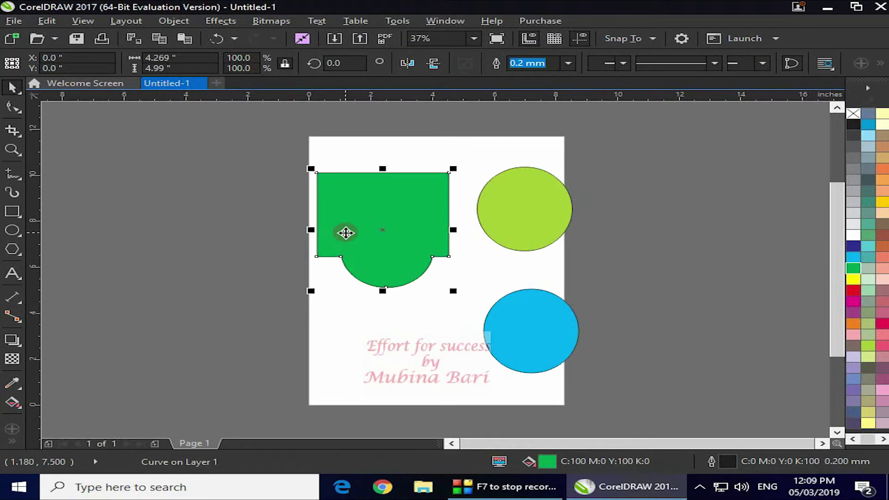
- Undo the latest moves and fill changes and the weld of the rectangle and ellipse
{"action": "key", "text": "ctrl+z"}
{"action": "key", "text": "ctrl+z"}
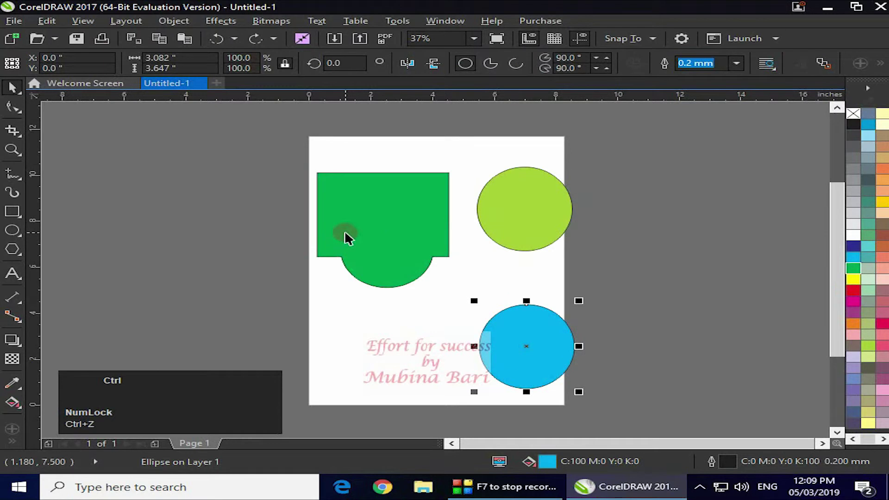
{"action": "key", "text": "ctrl+z"}
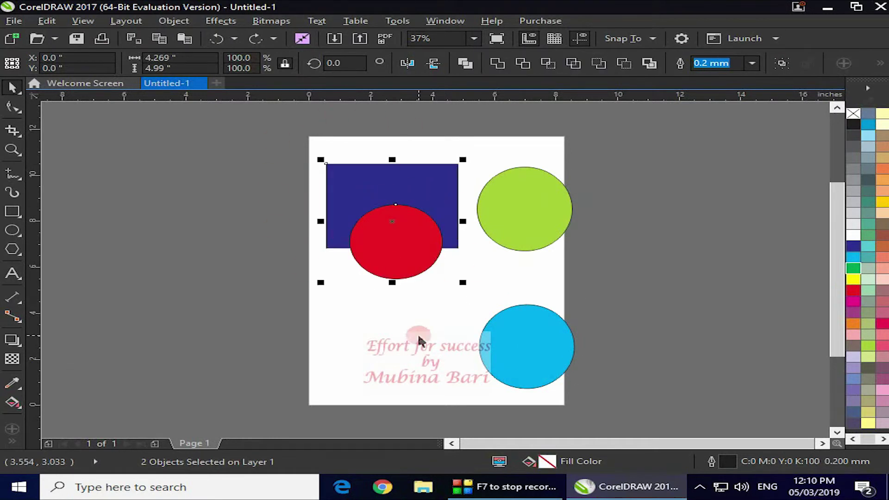
- Select the red ellipse together with the blue rectangle and create an object from their overlap with Intersect
{"action": "left_click", "coordinate": [450, 273]}
{"action": "left_click", "coordinate": [393, 216]}
{"action": "mouse_move", "coordinate": [391, 236]}
{"action": "left_mouse_down"}
{"action": "mouse_move", "coordinate": [394, 297]}
{"action": "mouse_move", "coordinate": [394, 241]}
{"action": "left_mouse_up"}
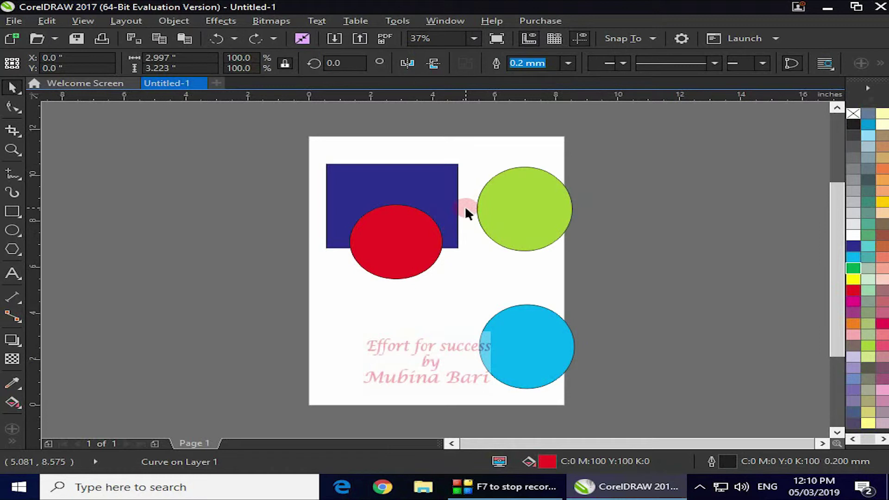
{"action": "left_click", "coordinate": [401, 239]}
{"action": "left_click", "coordinate": [405, 318]}
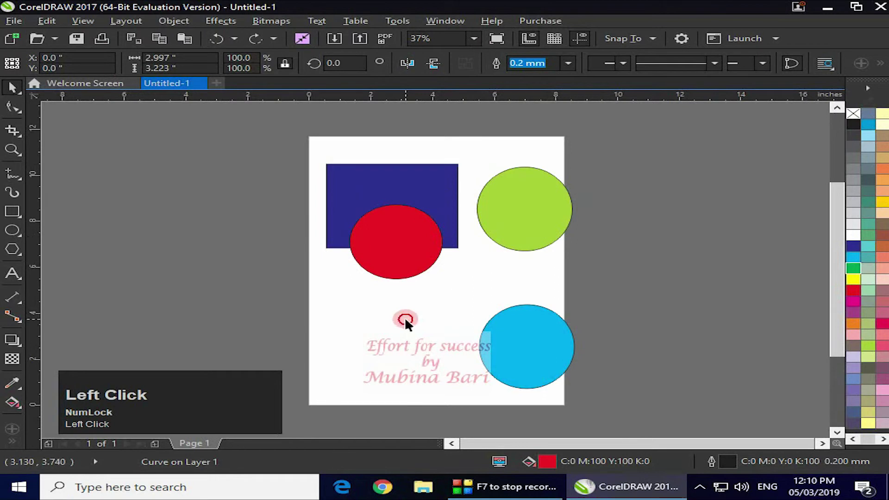
{"action": "left_click", "coordinate": [406, 262]}
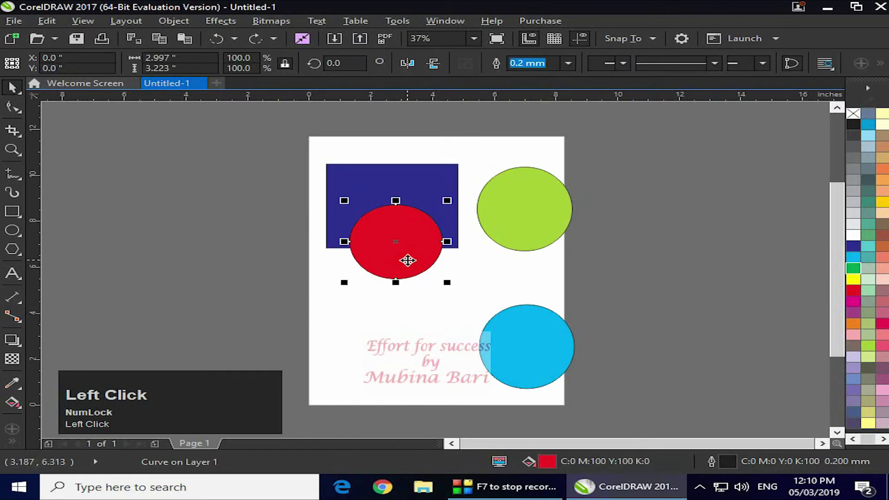
{"action": "left_click", "coordinate": [391, 179], "text": "shift"}
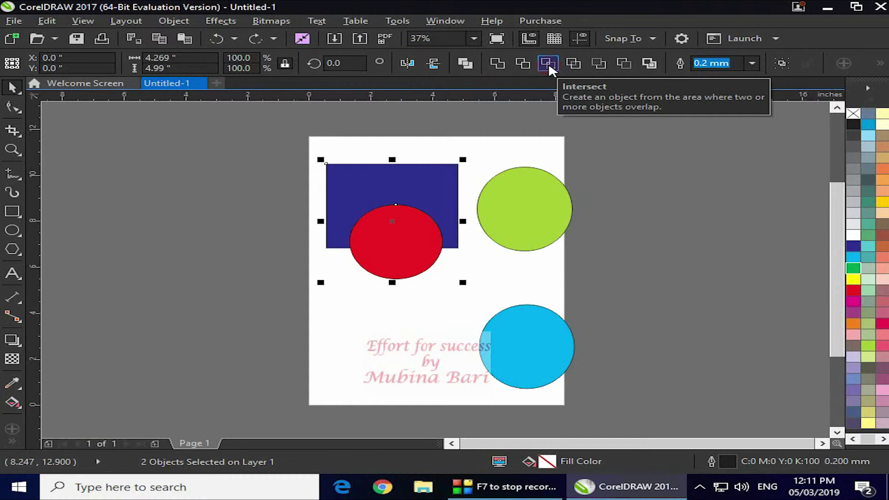
{"action": "left_click", "coordinate": [547, 64]}
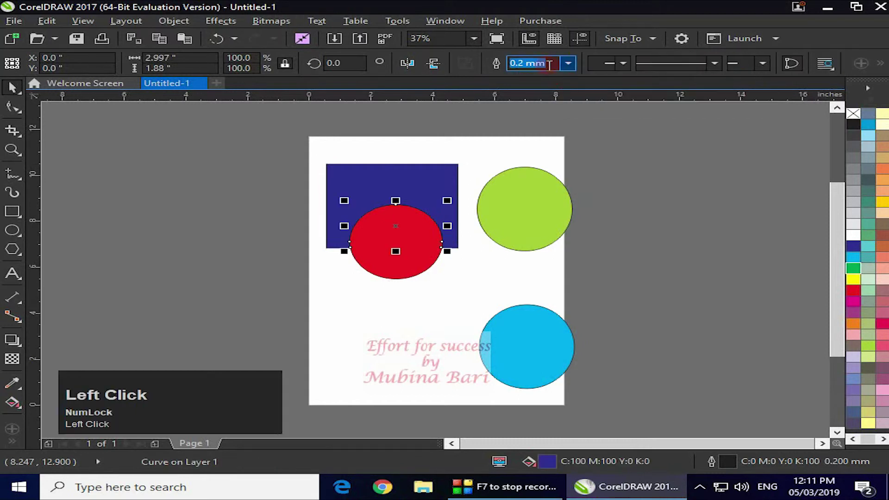
- Move the red ellipse off the page to the left and pull the half-ellipse intersection piece out below the rectangle
{"action": "left_click_drag", "start_coordinate": [396, 243], "coordinate": [401, 243]}
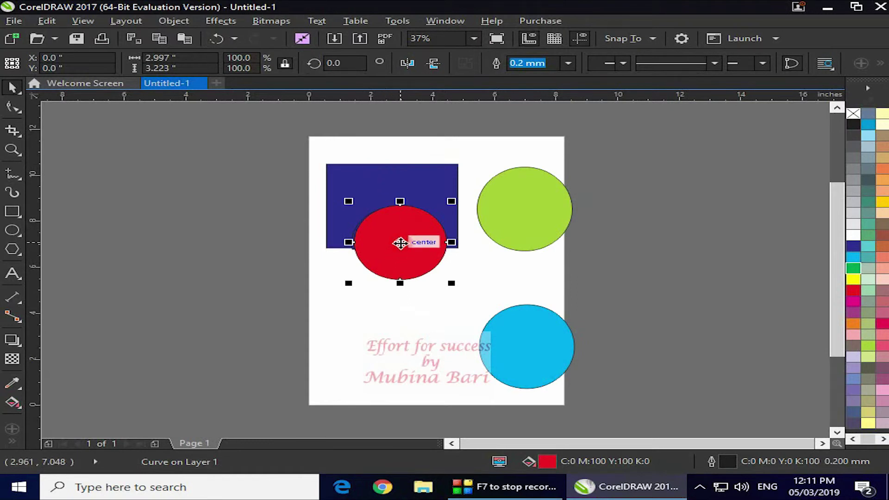
{"action": "left_click", "coordinate": [400, 243]}
{"action": "left_click_drag", "start_coordinate": [401, 243], "coordinate": [226, 259]}
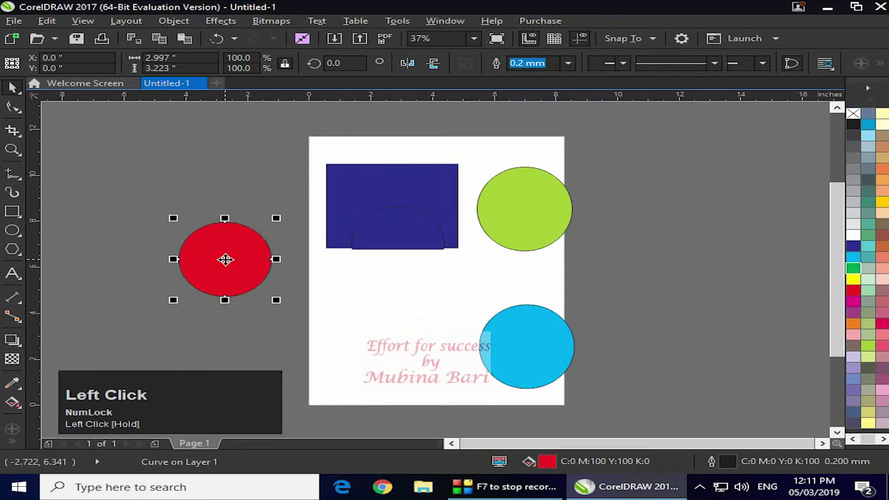
{"action": "left_click_drag", "start_coordinate": [388, 246], "coordinate": [387, 303]}
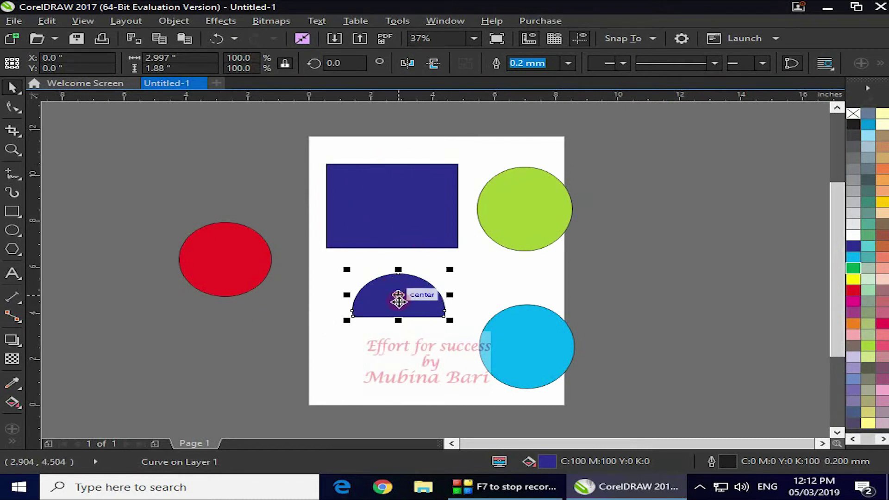
- Move the half-ellipse piece and the blue rectangle to the page's left edge and clear the selection
{"action": "left_click_drag", "start_coordinate": [401, 295], "coordinate": [312, 299]}
{"action": "left_click_drag", "start_coordinate": [427, 198], "coordinate": [391, 176]}
{"action": "left_click", "coordinate": [481, 290]}
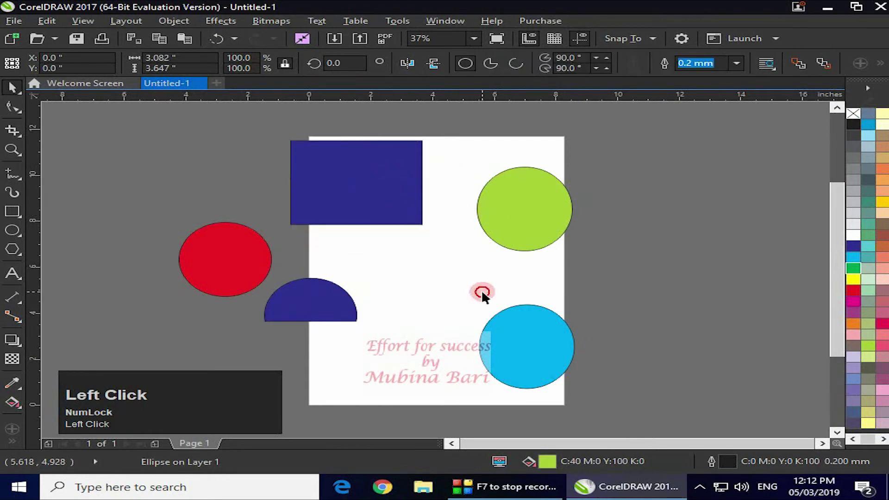
- Remove the fill from the lime green and cyan ellipses, leaving only their outlines
{"action": "left_click", "coordinate": [523, 221]}
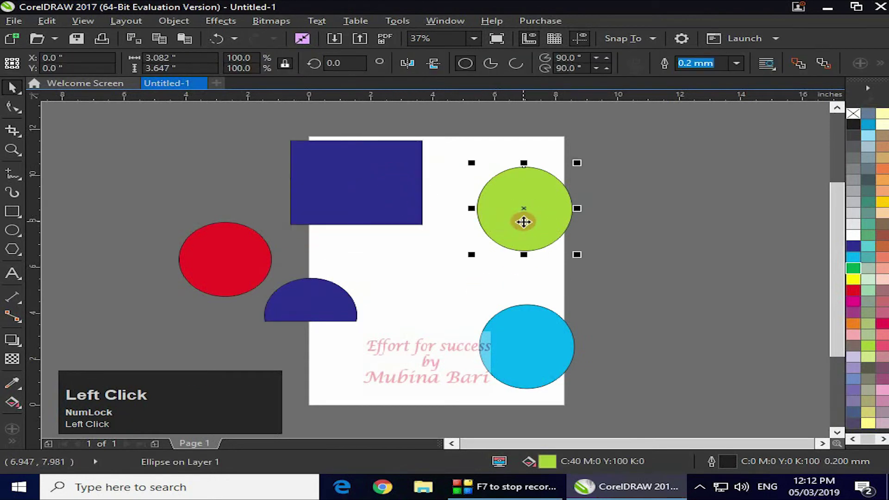
{"action": "right_click", "coordinate": [855, 115]}
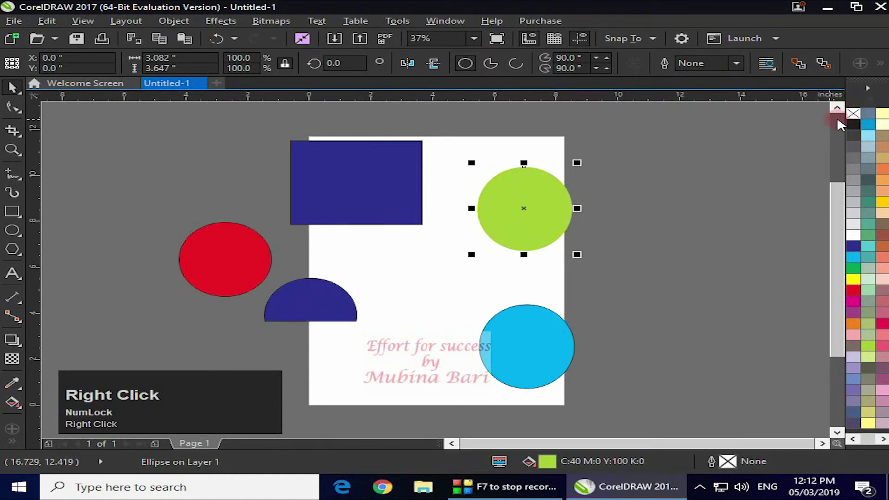
{"action": "left_click", "coordinate": [854, 116]}
{"action": "left_click", "coordinate": [544, 360]}
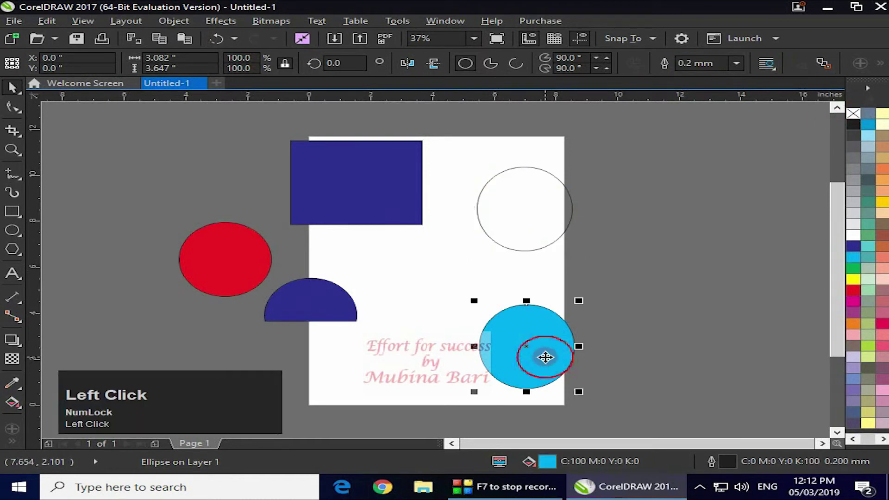
{"action": "left_click", "coordinate": [854, 115]}
- Overlap the lower unfilled ellipse with the upper one's right side, intersect them and move the lens-shaped piece out below
{"action": "left_click_drag", "start_coordinate": [528, 344], "coordinate": [582, 206]}
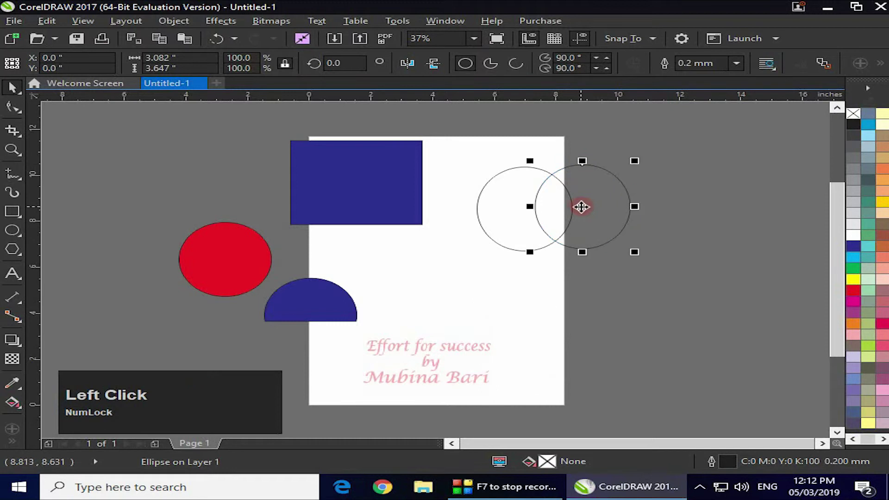
{"action": "left_click", "coordinate": [509, 220], "text": "shift"}
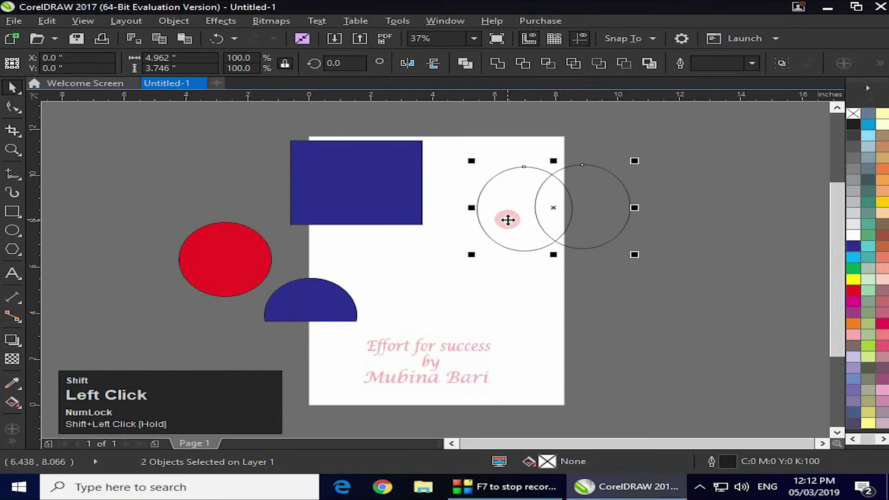
{"action": "left_click", "coordinate": [547, 63]}
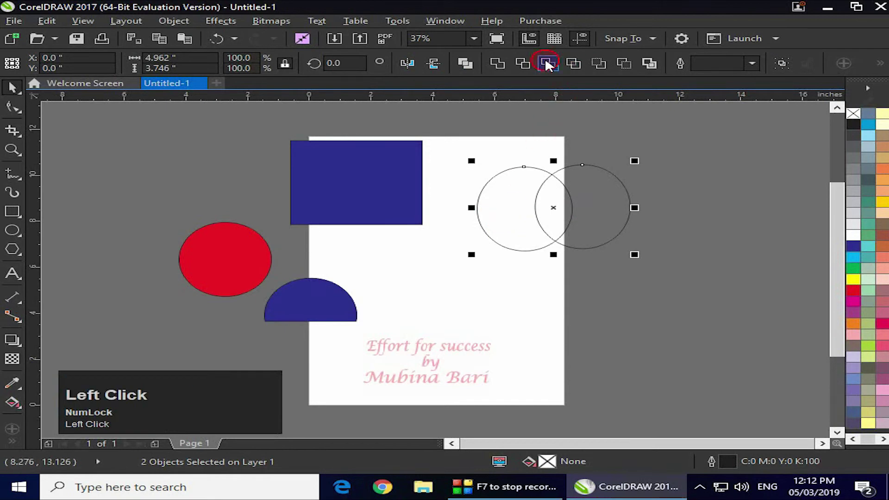
{"action": "left_click_drag", "start_coordinate": [555, 207], "coordinate": [464, 324]}
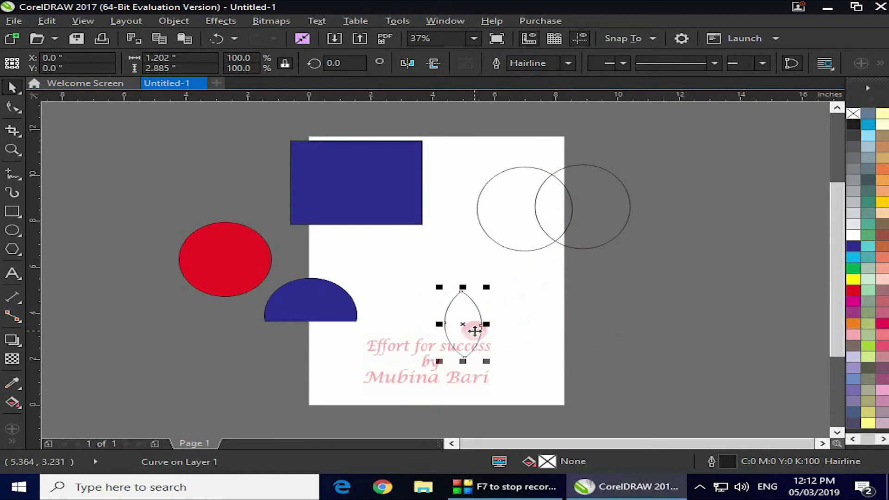
- Move the lens-shaped piece up, fill it red, and clear the other shapes off both sides of the page
{"action": "left_click_drag", "start_coordinate": [462, 324], "coordinate": [451, 283]}
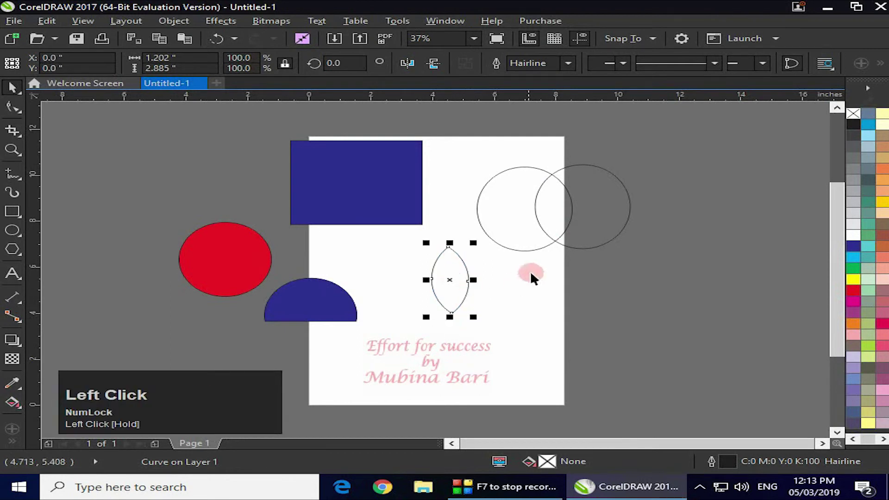
{"action": "left_click", "coordinate": [853, 291]}
{"action": "left_click_drag", "start_coordinate": [307, 304], "coordinate": [106, 314]}
{"action": "left_click_drag", "start_coordinate": [196, 268], "coordinate": [196, 198]}
{"action": "left_click", "coordinate": [548, 190]}
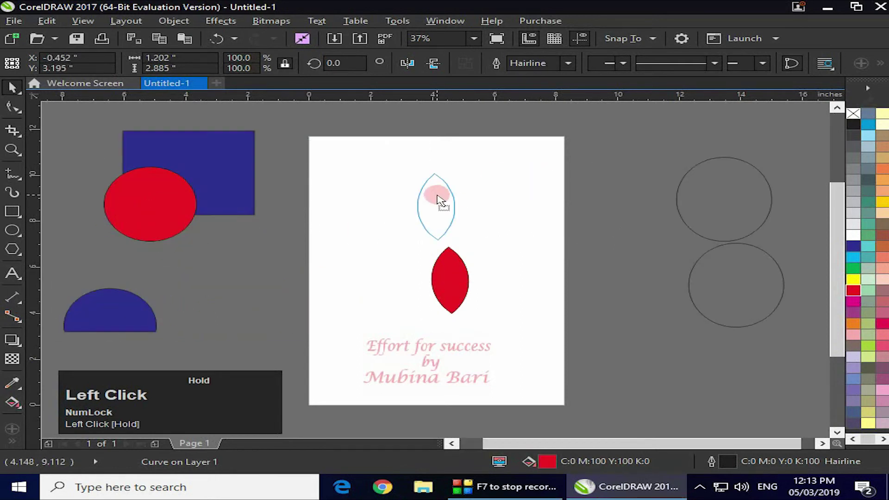
- Move the red lens shape to the upper middle of the page and remove its outline
{"action": "left_click_drag", "start_coordinate": [436, 198], "coordinate": [422, 192]}
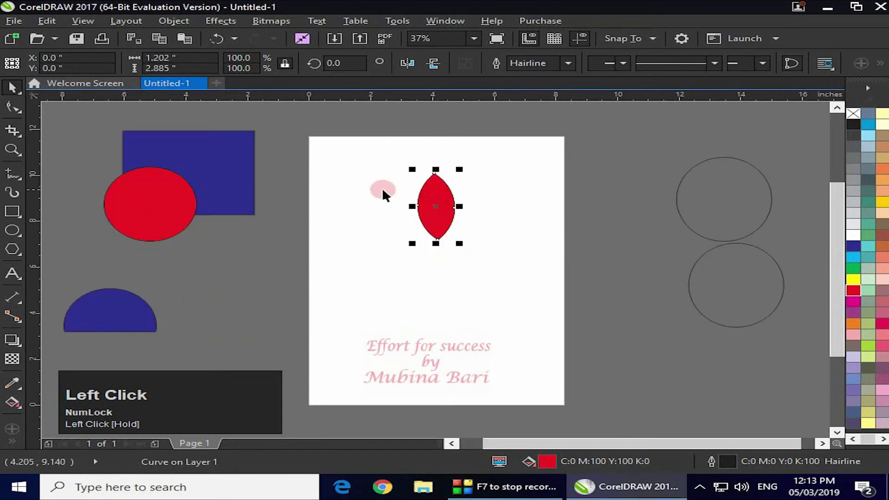
{"action": "right_click", "coordinate": [853, 113]}
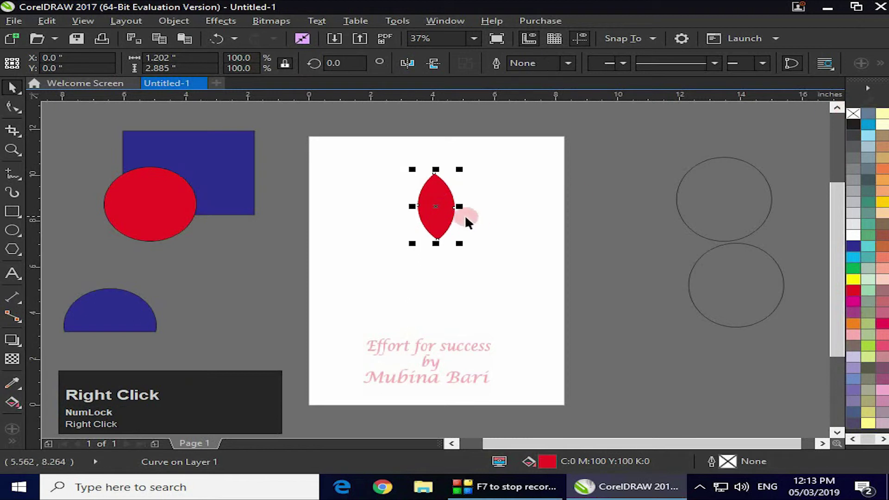
- Set the petal's rotation centre below its lower tip and rotate copies around it to form an eight-petal flower
{"action": "left_click", "coordinate": [436, 206]}
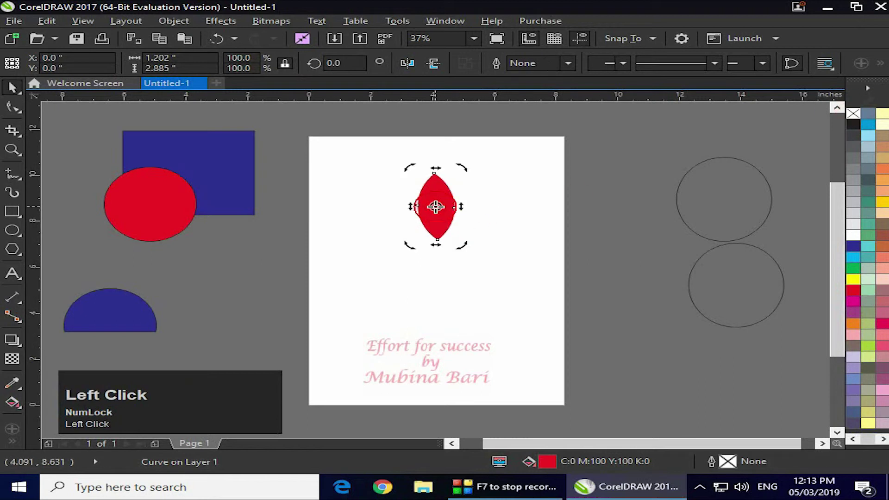
{"action": "double_click", "coordinate": [435, 213]}
{"action": "left_click_drag", "start_coordinate": [435, 214], "coordinate": [437, 260]}
{"action": "left_click_drag", "start_coordinate": [461, 166], "coordinate": [535, 234]}
{"action": "right_click", "coordinate": [520, 213]}
- Place the upper unfilled ellipse in the flower's centre, scale it to about 44.9% and fill it black
{"action": "left_click", "coordinate": [754, 165]}
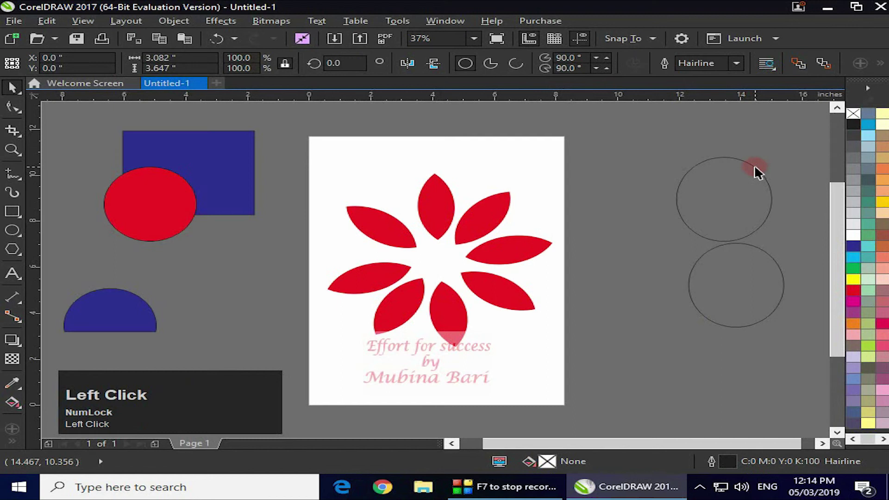
{"action": "left_click_drag", "start_coordinate": [754, 167], "coordinate": [473, 234]}
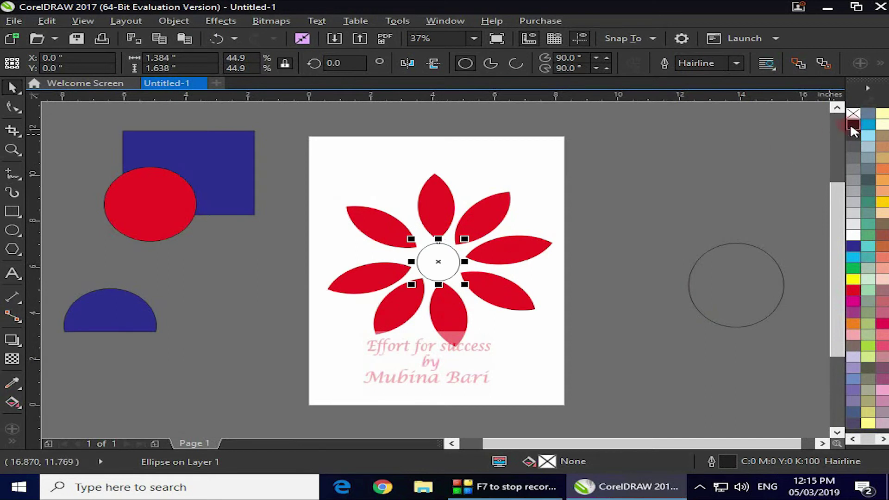
{"action": "left_click", "coordinate": [851, 124]}
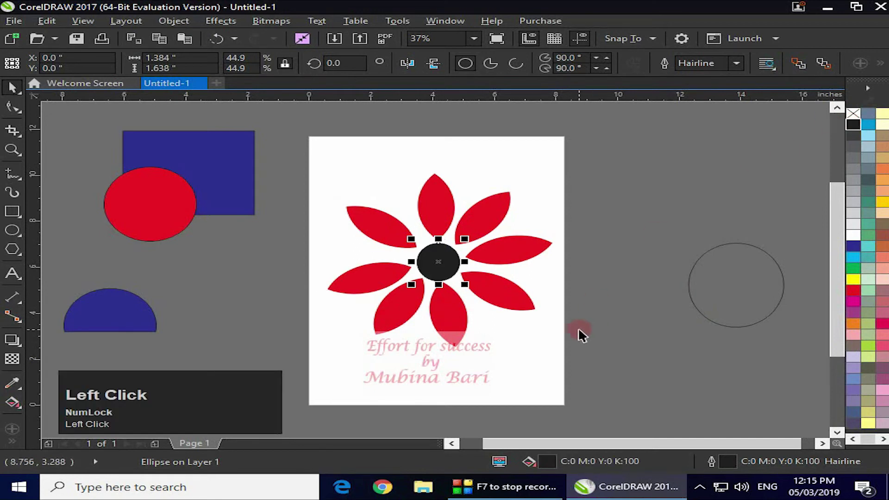
{"action": "left_click", "coordinate": [501, 367]}
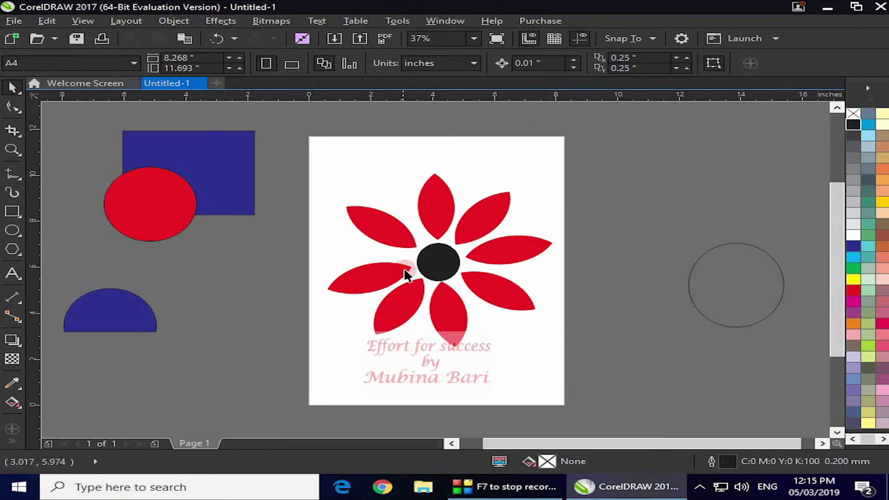
- Group the petals with the black centre and place a copy scaled to about 62% over the flower's middle
{"action": "left_click_drag", "start_coordinate": [327, 174], "coordinate": [560, 354]}
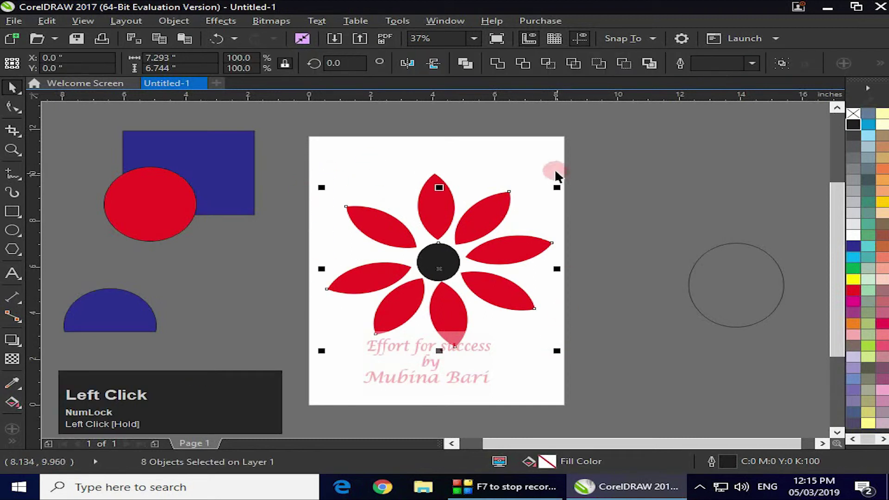
{"action": "left_click", "coordinate": [781, 64]}
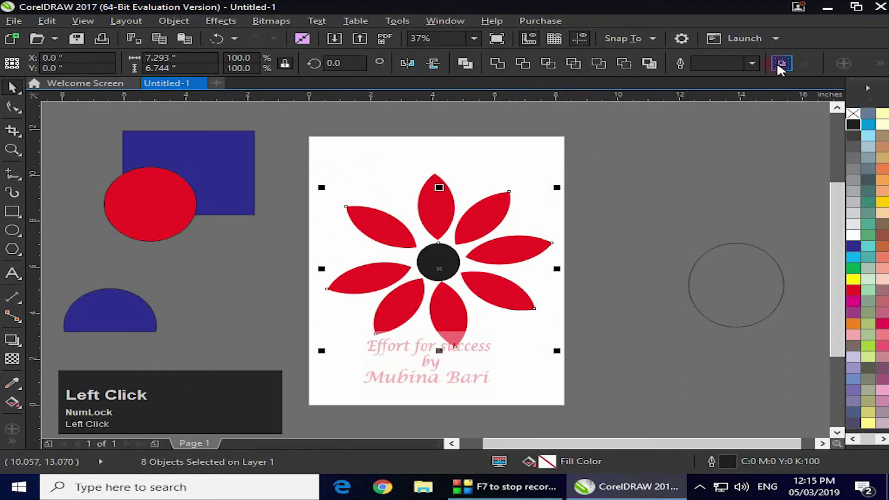
{"action": "left_click_drag", "start_coordinate": [557, 186], "coordinate": [504, 234]}
{"action": "right_click", "coordinate": [505, 234]}
{"action": "left_click_drag", "start_coordinate": [397, 284], "coordinate": [451, 257]}
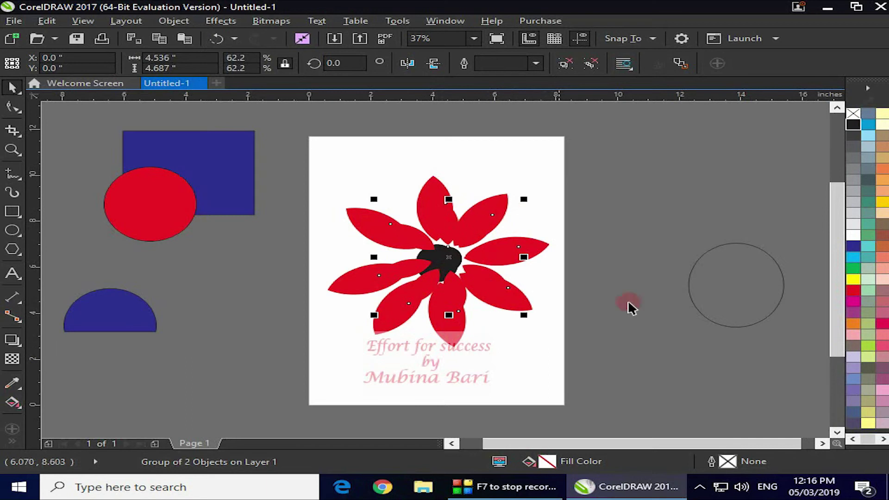
- Fill the smaller flower copy pink (C0 M80 Y40 K0) and rotate it so its petals are offset from the outer ones
{"action": "left_click", "coordinate": [874, 330]}
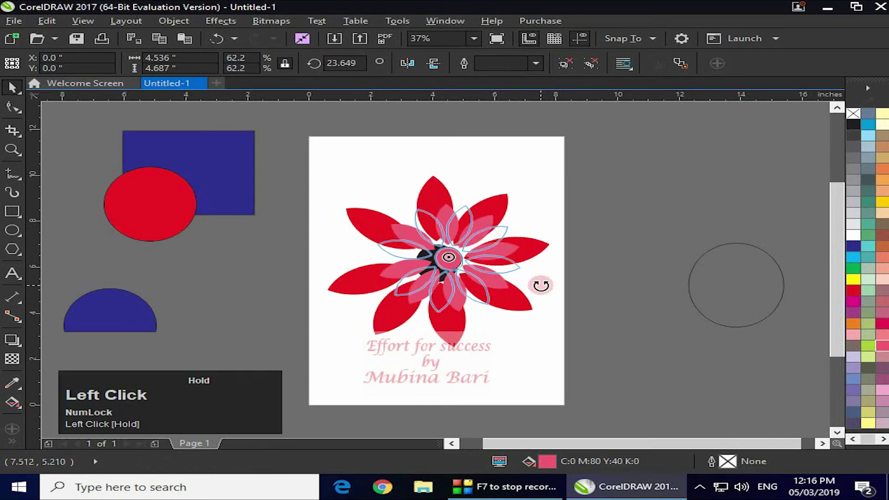
{"action": "left_click", "coordinate": [317, 157]}
{"action": "left_click", "coordinate": [309, 182]}
- Group the whole flower, scale it to about 48% and move it off the page to the upper right
{"action": "left_click_drag", "start_coordinate": [309, 182], "coordinate": [560, 361]}
{"action": "key", "text": "ctrl+g"}
{"action": "left_click_drag", "start_coordinate": [553, 171], "coordinate": [699, 172]}
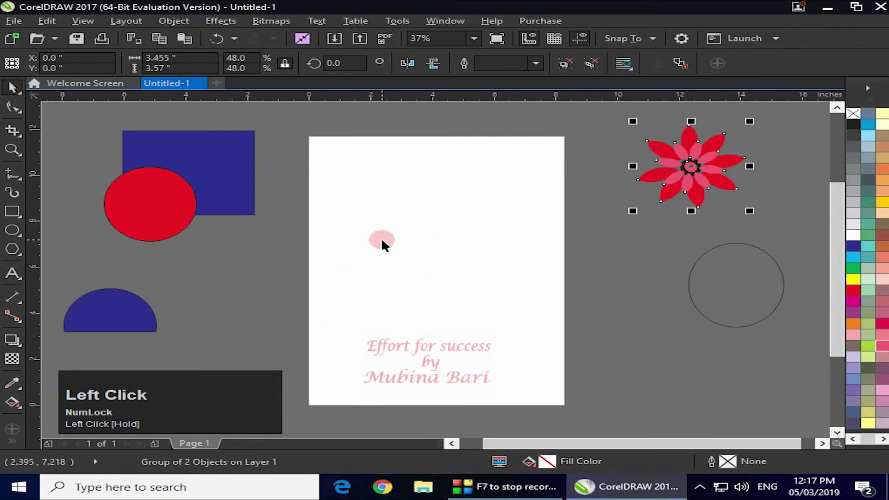
- Bring the blue rectangle and red circle onto the page and overlap the circle on the rectangle's lower edge
{"action": "left_click_drag", "start_coordinate": [224, 172], "coordinate": [433, 183]}
{"action": "left_click_drag", "start_coordinate": [152, 198], "coordinate": [410, 241]}
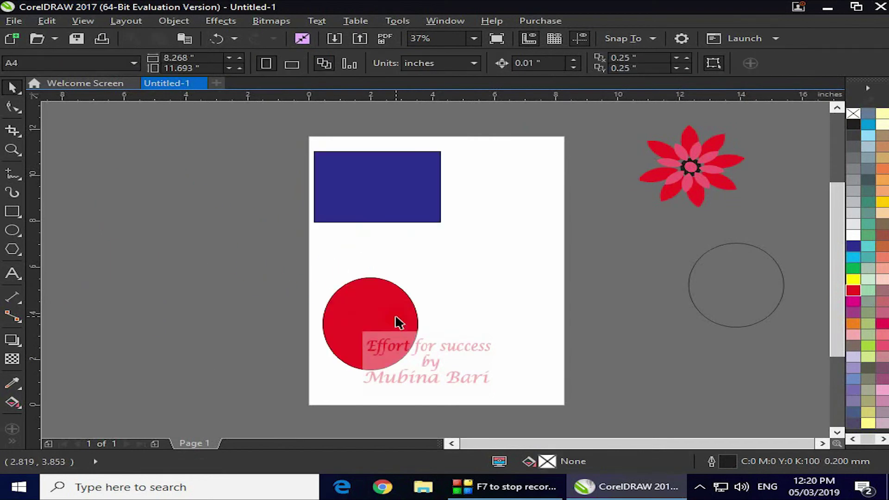
{"action": "left_click", "coordinate": [400, 318]}
{"action": "left_click_drag", "start_coordinate": [401, 318], "coordinate": [410, 218]}
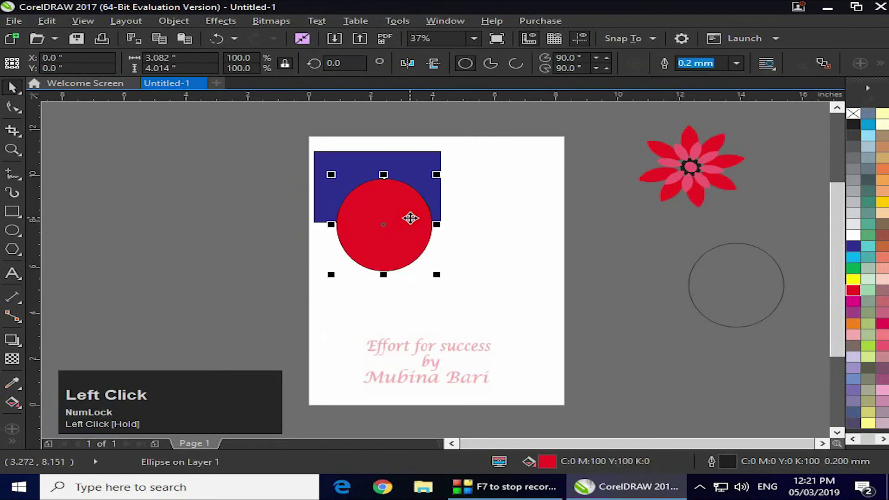
- Simplify the overlapping rectangle and circle and pull the red circle out below the notched rectangle
{"action": "left_click", "coordinate": [412, 173], "text": "shift"}
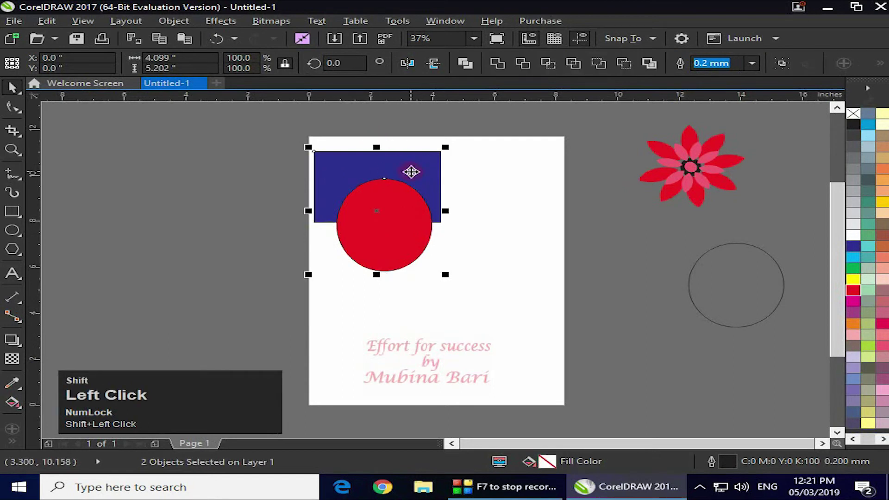
{"action": "left_click", "coordinate": [574, 64]}
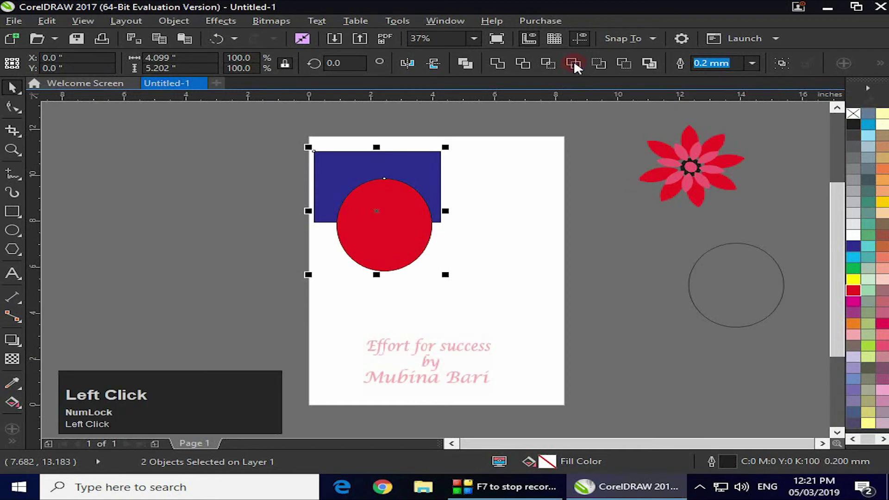
{"action": "left_click", "coordinate": [440, 359]}
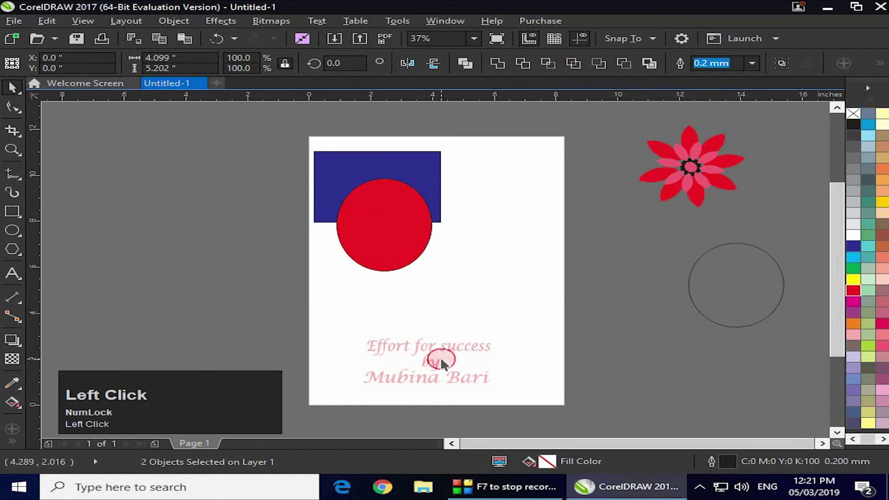
{"action": "left_click", "coordinate": [387, 207]}
{"action": "left_click_drag", "start_coordinate": [387, 206], "coordinate": [602, 301]}
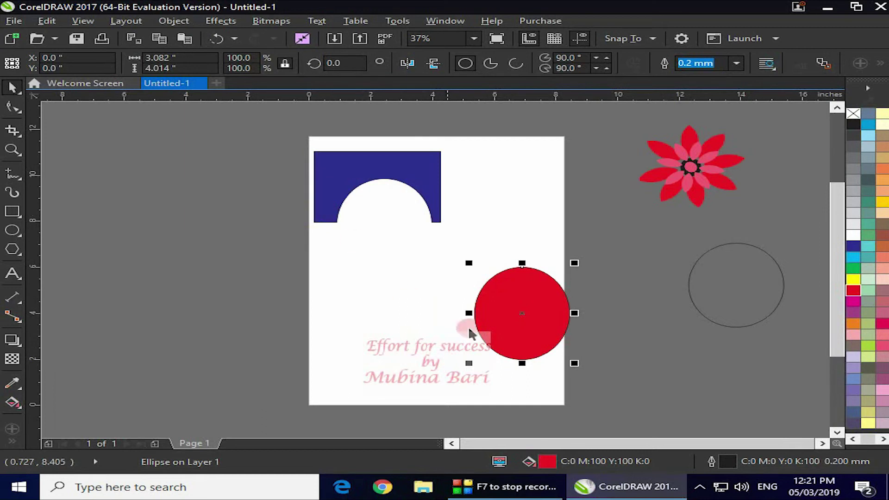
{"action": "left_click_drag", "start_coordinate": [519, 312], "coordinate": [339, 296]}
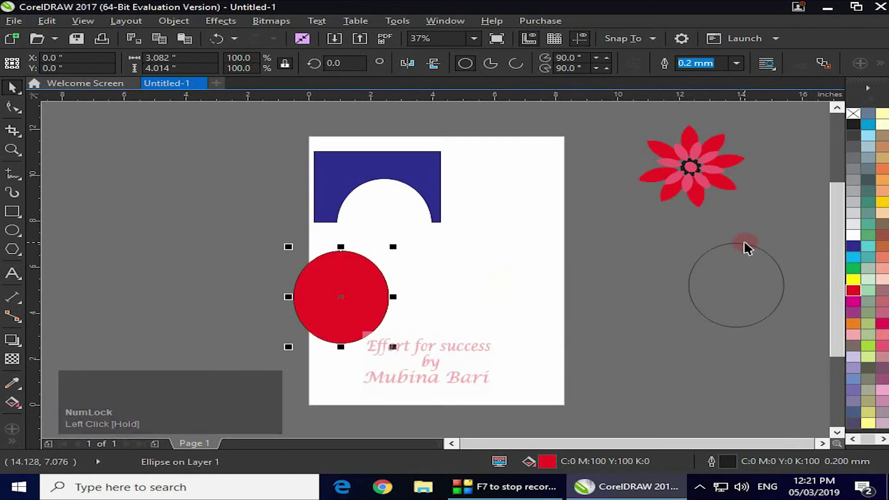
- Bring the unfilled ellipse onto the page, overlap it with a copy placed slightly lower, and simplify the two
{"action": "left_click_drag", "start_coordinate": [744, 244], "coordinate": [513, 179]}
{"action": "left_click", "coordinate": [511, 219]}
{"action": "left_click_drag", "start_coordinate": [512, 219], "coordinate": [515, 241]}
{"action": "left_click", "coordinate": [524, 295]}
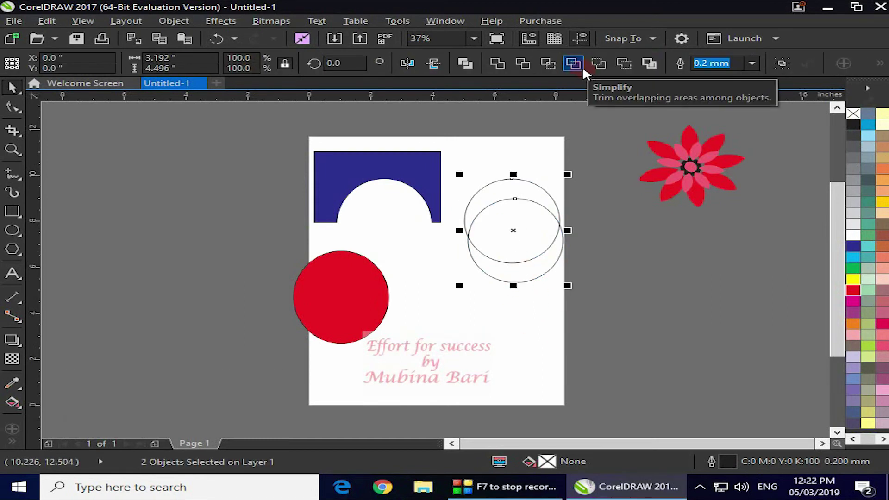
{"action": "left_click", "coordinate": [576, 68]}
- Separate the front ellipse from the crescent, then move the crescent off the page to the right and fill it cyan
{"action": "left_click", "coordinate": [512, 229]}
{"action": "left_click_drag", "start_coordinate": [512, 230], "coordinate": [413, 315]}
{"action": "left_click_drag", "start_coordinate": [518, 187], "coordinate": [740, 247]}
{"action": "left_click", "coordinate": [860, 256]}
{"action": "left_click", "coordinate": [511, 254]}
{"action": "left_click_drag", "start_coordinate": [447, 314], "coordinate": [505, 302]}
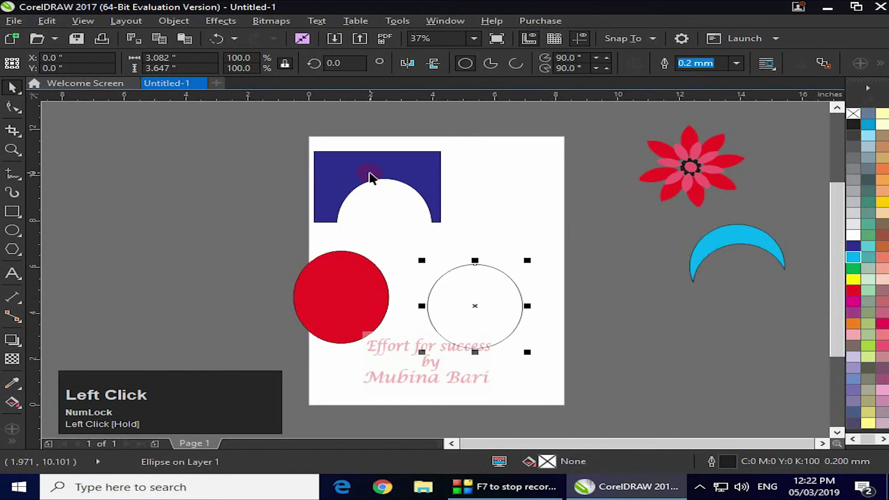
- Delete the notched blue shape and draw a blue-filled rectangle about 4.35 × 3.08 inches on the upper page
{"action": "left_click", "coordinate": [369, 173]}
{"action": "key", "text": "Delete"}
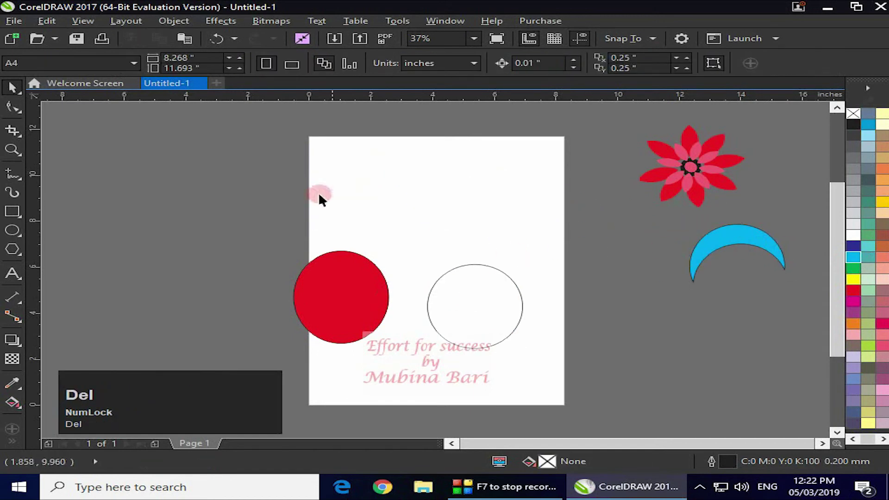
{"action": "left_click", "coordinate": [15, 211]}
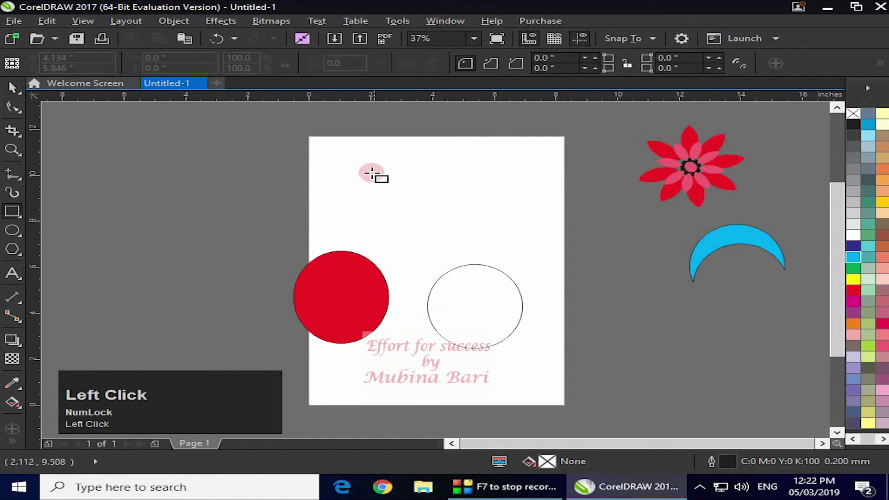
{"action": "mouse_move", "coordinate": [361, 157]}
{"action": "left_mouse_down"}
{"action": "mouse_move", "coordinate": [470, 225]}
{"action": "mouse_move", "coordinate": [495, 228]}
{"action": "left_mouse_up"}
{"action": "left_click", "coordinate": [853, 246]}
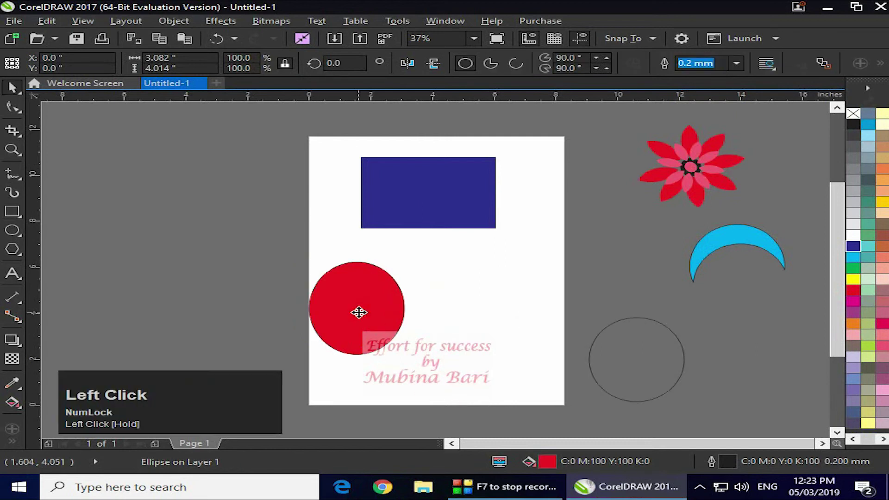
- Overlap the red circle on the lower edge of the blue rectangle and select both shapes
{"action": "left_click_drag", "start_coordinate": [358, 310], "coordinate": [432, 243]}
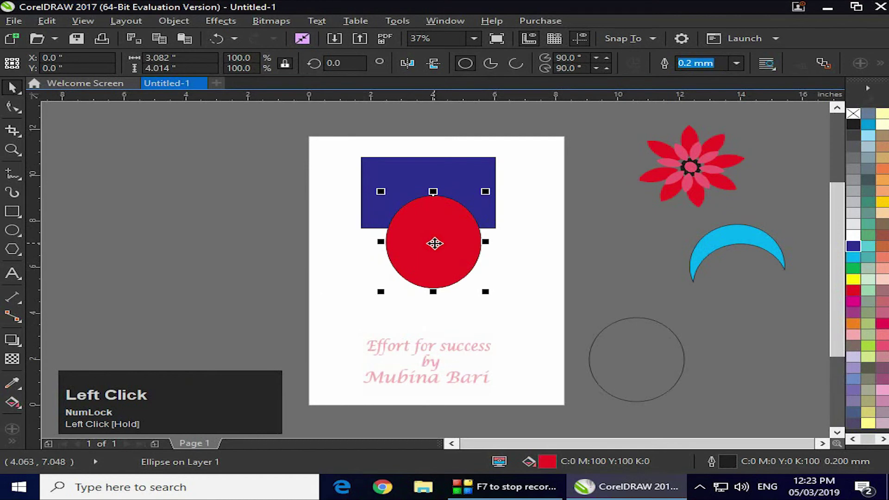
{"action": "key", "text": "shift"}
{"action": "left_click", "coordinate": [448, 174], "text": "shift"}
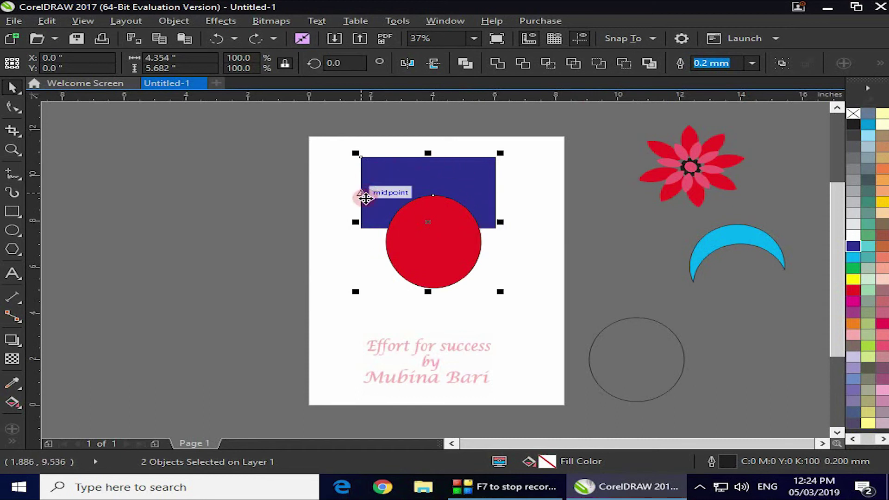
- Try Front Minus Back and Back Minus Front on the rectangle and circle, undoing each operation
{"action": "left_click", "coordinate": [598, 63]}
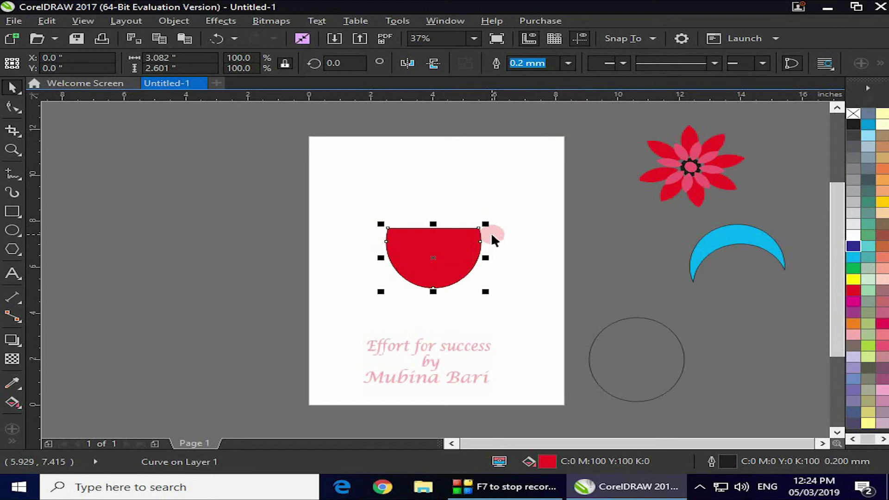
{"action": "key", "text": "ctrl+z"}
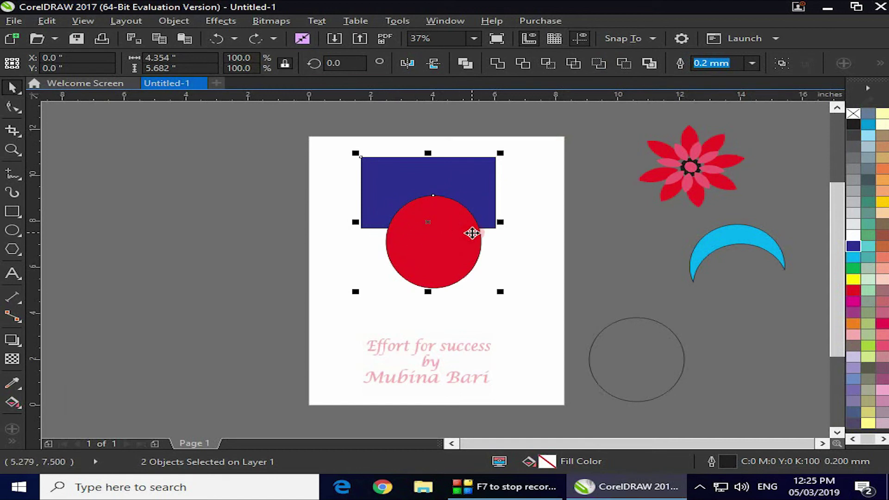
{"action": "left_click", "coordinate": [624, 64]}
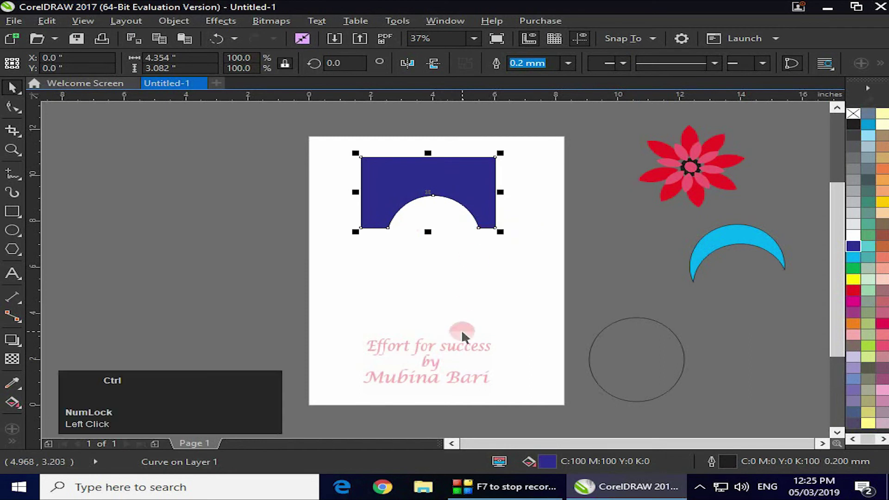
{"action": "key", "text": "ctrl+z"}
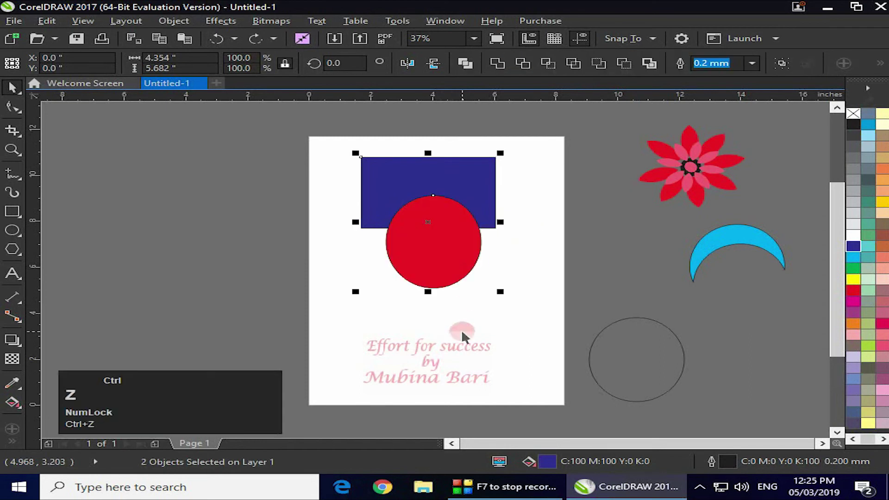
- Create a boundary around the rectangle and circle and move the resulting outline to the page's lower left
{"action": "left_click", "coordinate": [650, 63]}
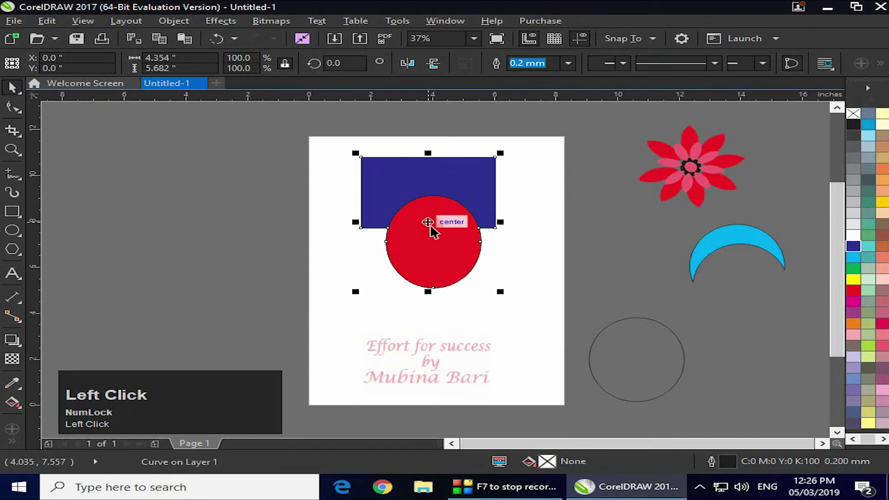
{"action": "left_click_drag", "start_coordinate": [421, 223], "coordinate": [238, 228]}
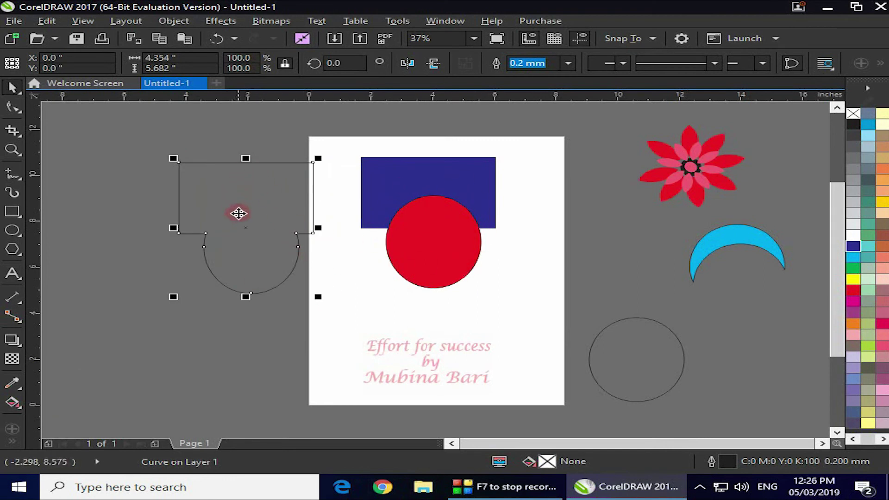
{"action": "left_click_drag", "start_coordinate": [244, 227], "coordinate": [343, 344]}
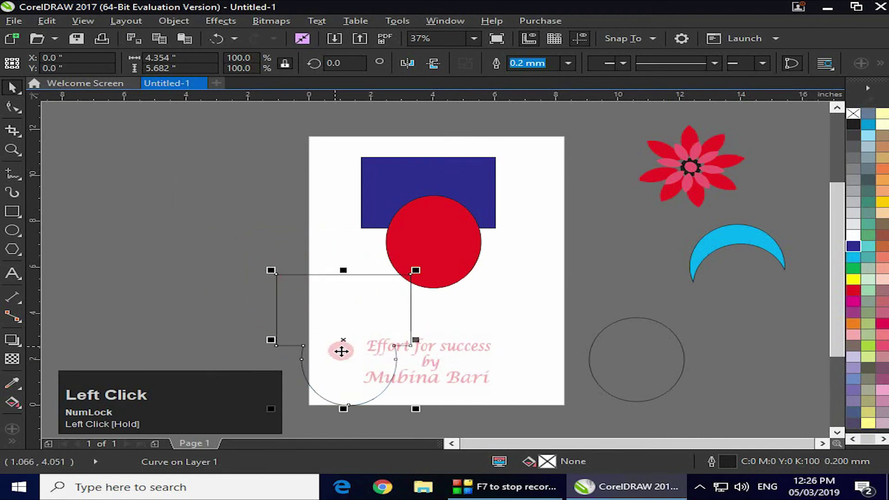
- Fill the boundary shape with pale green (C:40 M:0 Y:40 K:0), shrink it and place it beside the page below the blue crescent
{"action": "left_click", "coordinate": [873, 291]}
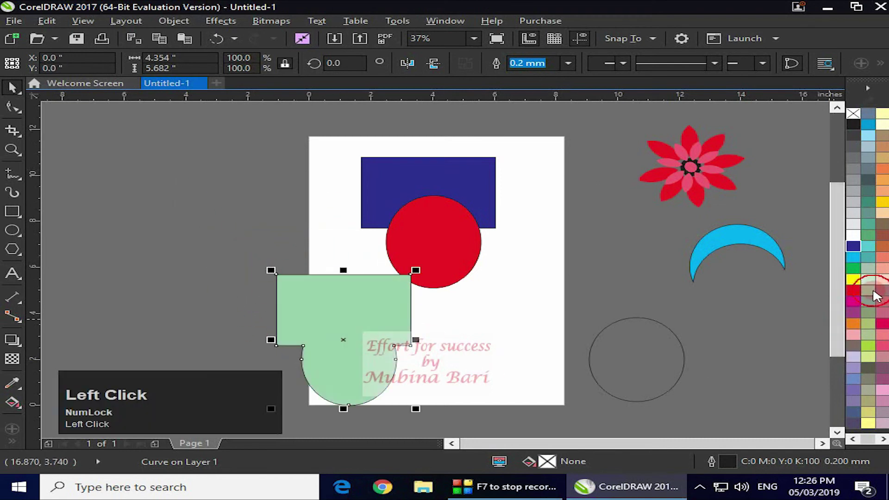
{"action": "left_click_drag", "start_coordinate": [341, 339], "coordinate": [244, 249]}
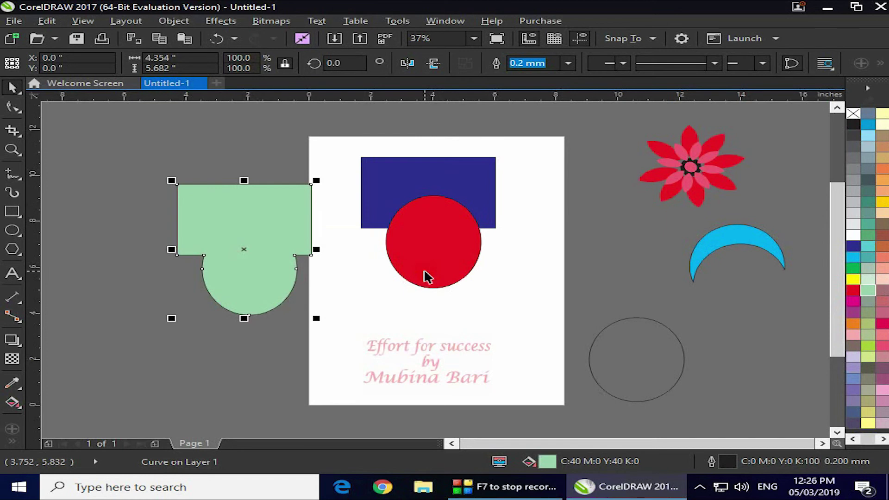
{"action": "left_click", "coordinate": [795, 402]}
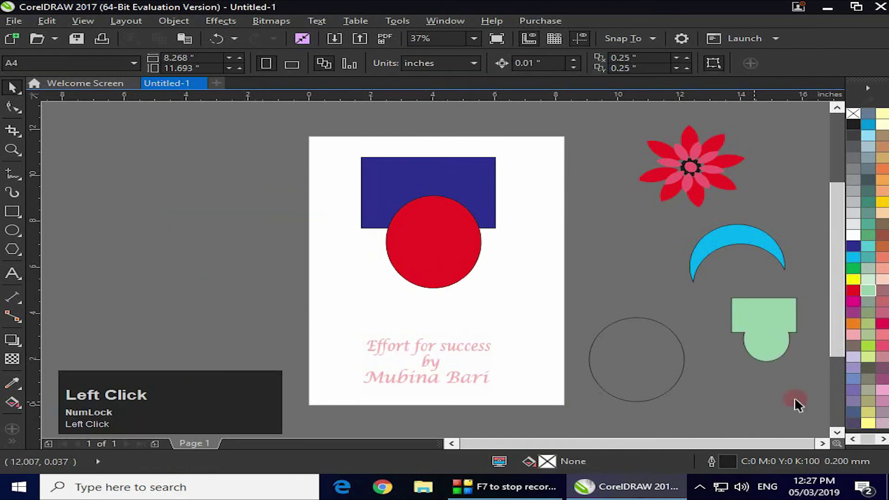
{"action": "left_click", "coordinate": [736, 363]}
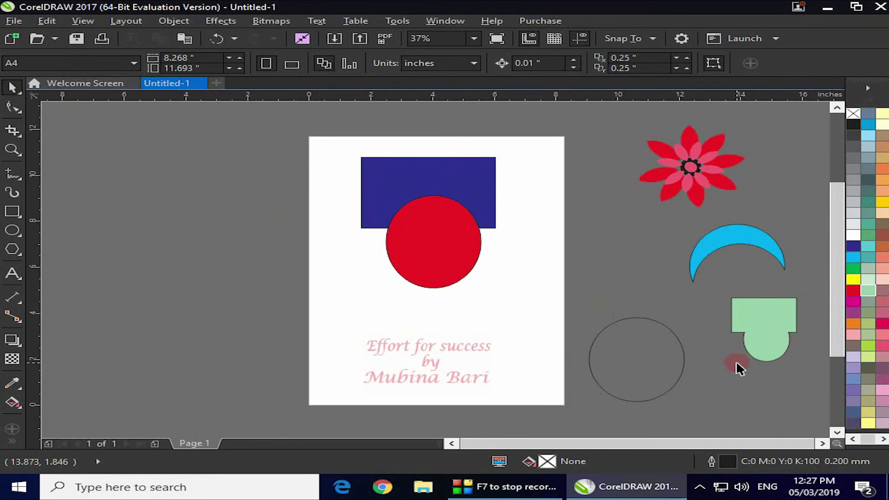
- Select the rectangle and circle together and review the outline width choices and the Align and Distribute options
{"action": "left_click", "coordinate": [486, 206]}
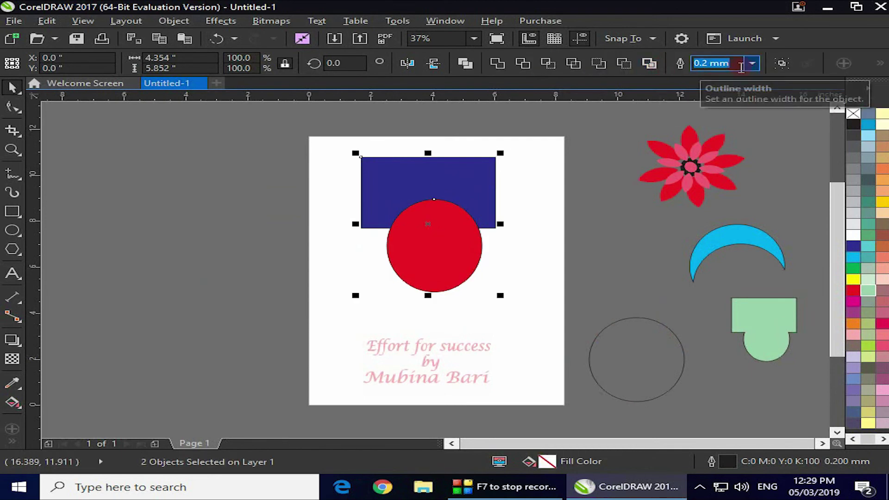
{"action": "left_click", "coordinate": [751, 64]}
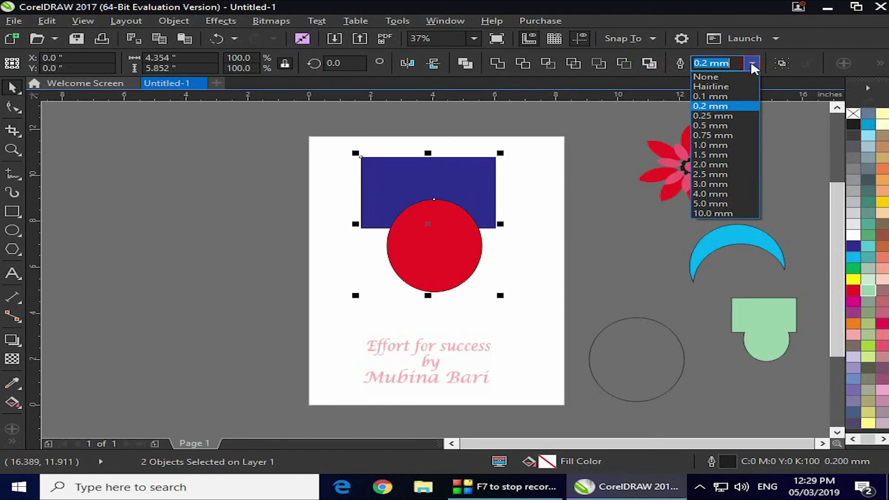
{"action": "left_click", "coordinate": [753, 67]}
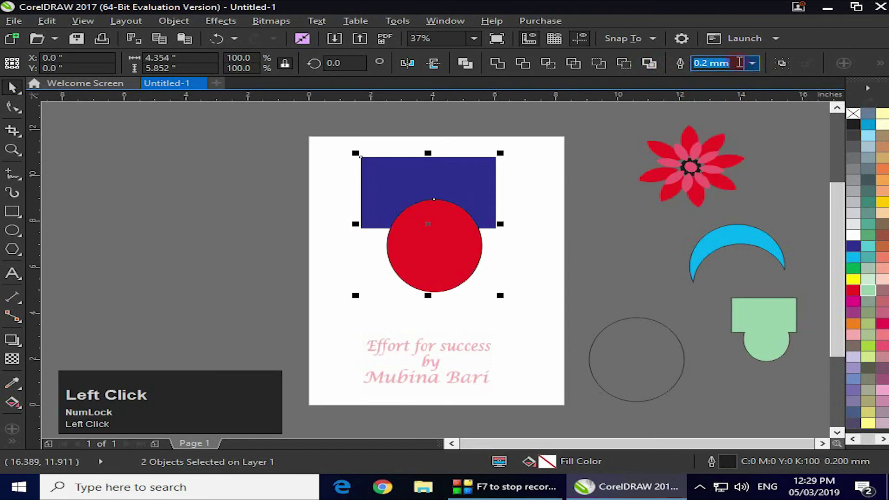
{"action": "left_click", "coordinate": [877, 65]}
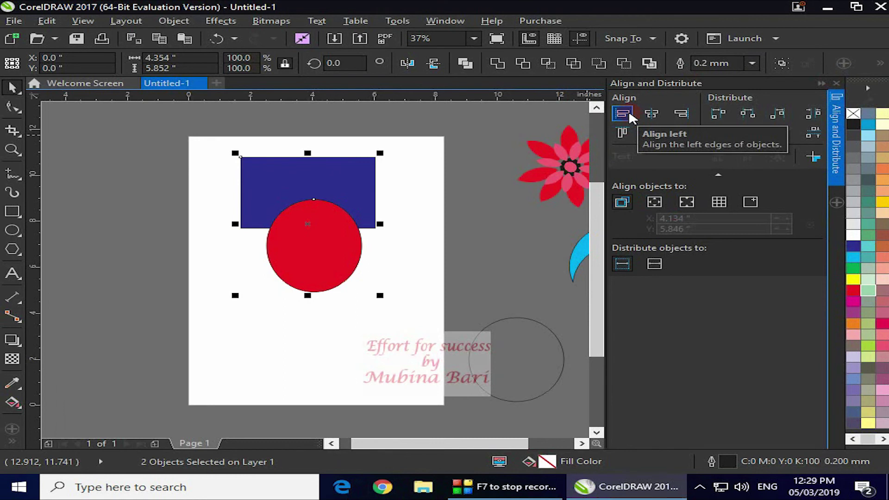
{"action": "left_click", "coordinate": [629, 116]}
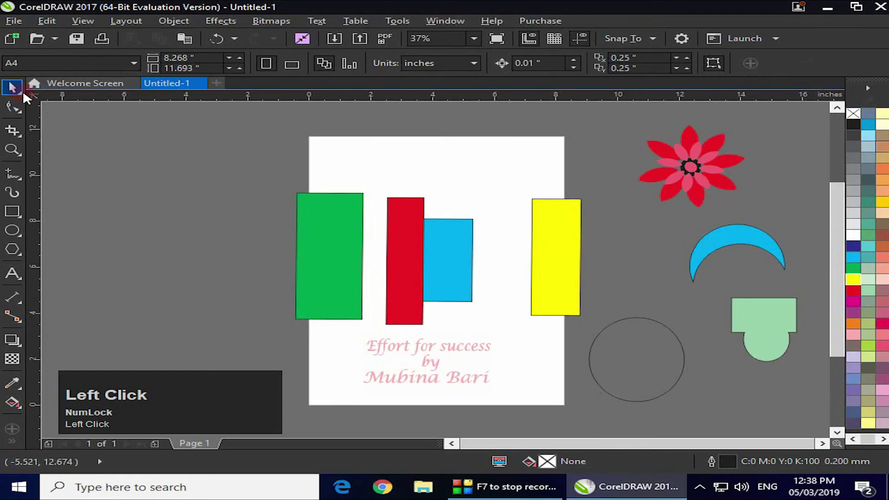
{"action": "left_click", "coordinate": [21, 92]}
{"action": "left_click", "coordinate": [17, 133]}
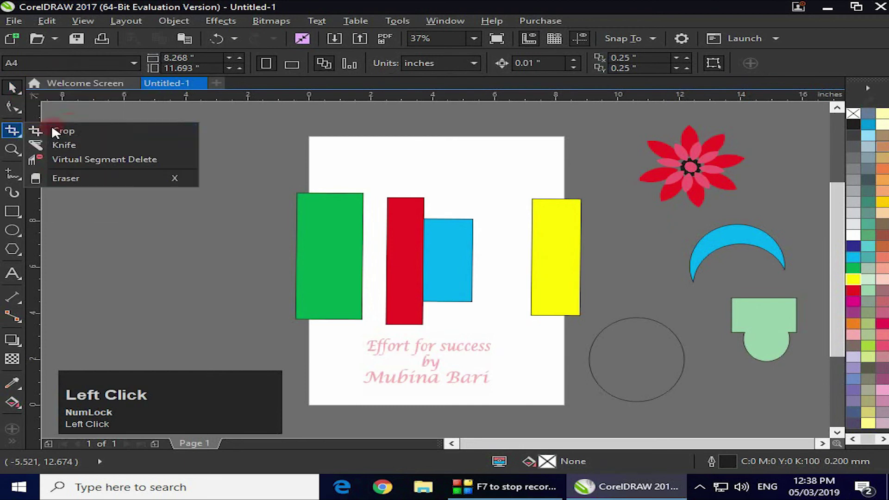
{"action": "left_click", "coordinate": [35, 96]}
{"action": "left_click", "coordinate": [19, 92]}
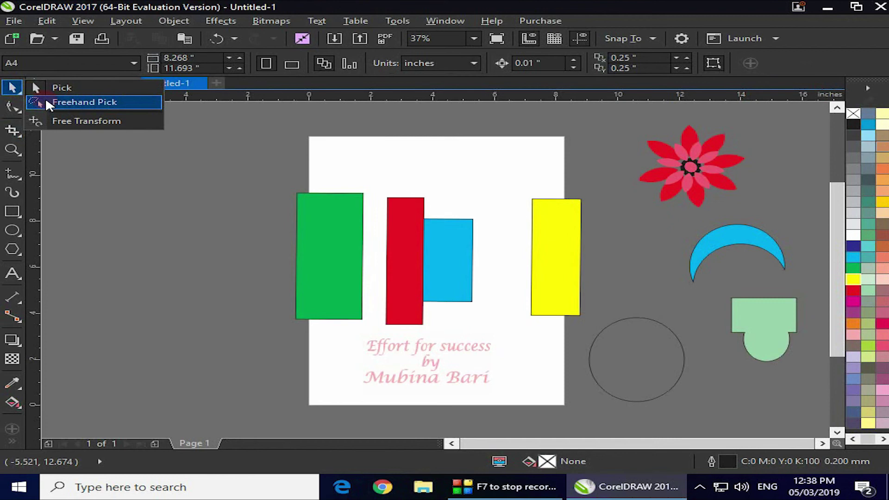
{"action": "left_click", "coordinate": [136, 202]}
- Use the Freehand Pick tool to trace a selection loop around the green, red, blue and yellow rectangles
{"action": "left_click", "coordinate": [21, 94]}
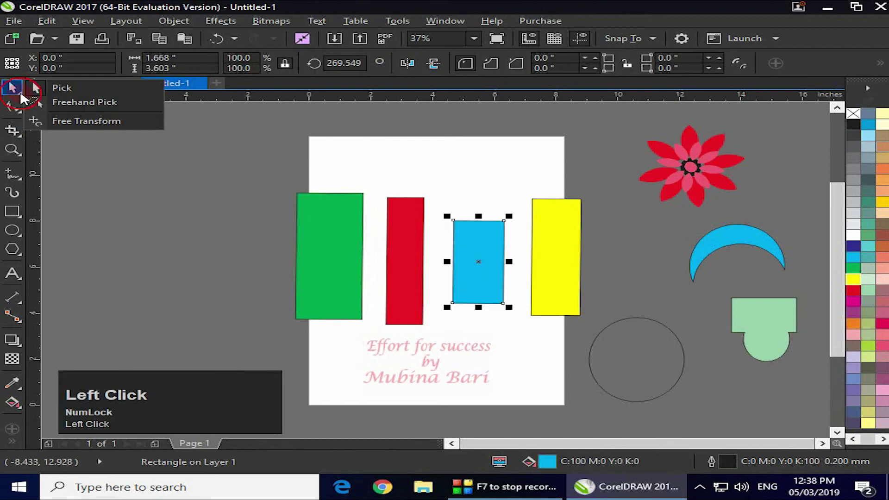
{"action": "left_click", "coordinate": [61, 102]}
{"action": "mouse_move", "coordinate": [284, 220]}
{"action": "left_mouse_down"}
{"action": "mouse_move", "coordinate": [250, 188]}
{"action": "mouse_move", "coordinate": [264, 272]}
{"action": "mouse_move", "coordinate": [293, 326]}
{"action": "mouse_move", "coordinate": [472, 348]}
{"action": "mouse_move", "coordinate": [557, 328]}
{"action": "mouse_move", "coordinate": [584, 310]}
{"action": "mouse_move", "coordinate": [604, 270]}
{"action": "mouse_move", "coordinate": [601, 218]}
{"action": "mouse_move", "coordinate": [600, 229]}
{"action": "left_mouse_up"}
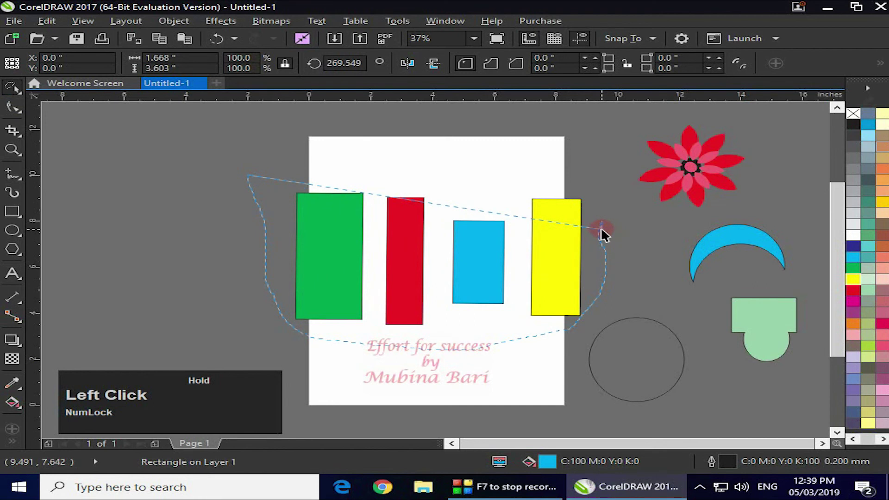
{"action": "left_click_drag", "start_coordinate": [601, 230], "coordinate": [601, 230]}
{"action": "left_click_drag", "start_coordinate": [601, 235], "coordinate": [602, 232]}
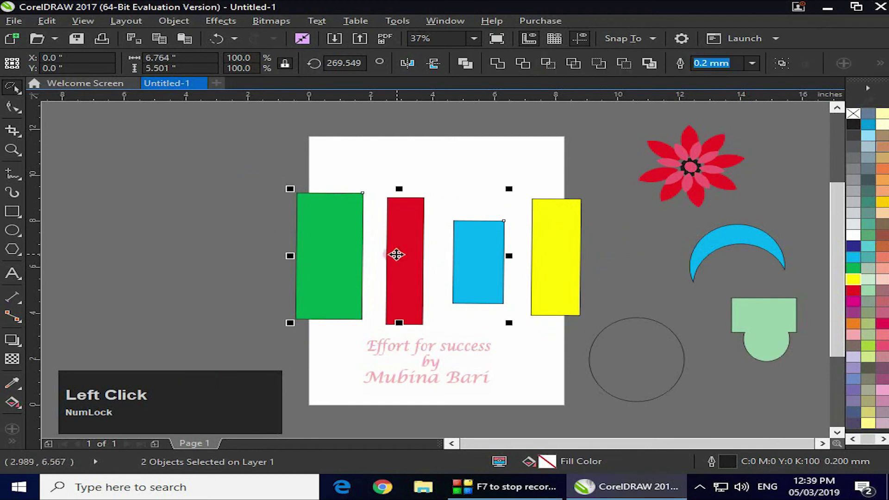
- Try moving the green and blue rectangles together toward the page's left side, then undo the move and clear the selection
{"action": "left_click_drag", "start_coordinate": [399, 254], "coordinate": [222, 251]}
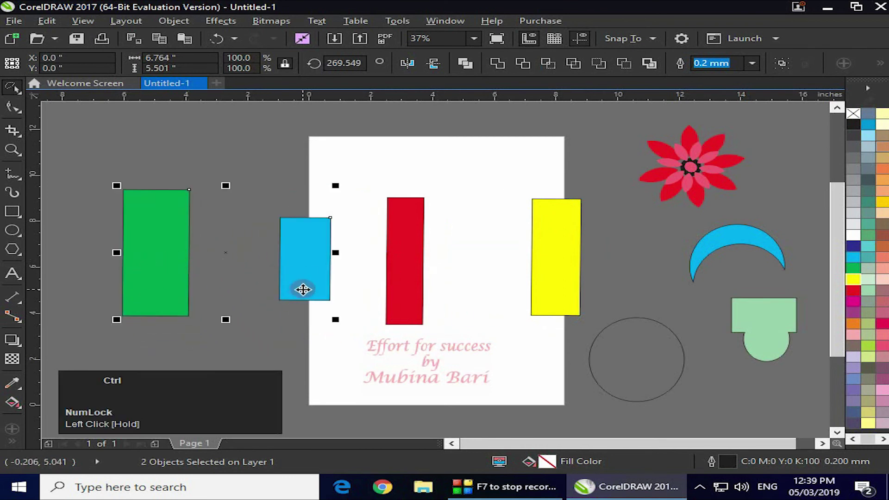
{"action": "key", "text": "ctrl+z"}
{"action": "left_click", "coordinate": [177, 230]}
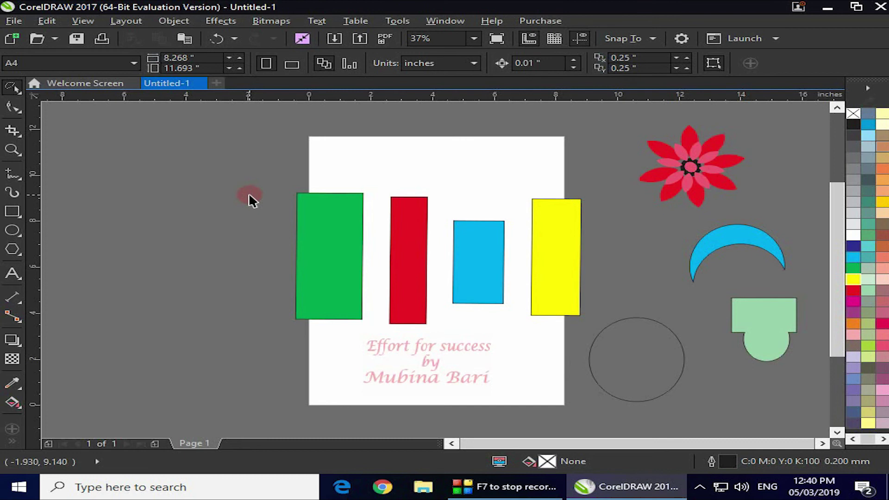
- Lasso all four rectangles with a freehand selection, shift them slightly left and down, and deselect them
{"action": "mouse_move", "coordinate": [272, 187]}
{"action": "left_mouse_down"}
{"action": "mouse_move", "coordinate": [277, 311]}
{"action": "mouse_move", "coordinate": [356, 370]}
{"action": "mouse_move", "coordinate": [463, 368]}
{"action": "mouse_move", "coordinate": [537, 341]}
{"action": "mouse_move", "coordinate": [589, 292]}
{"action": "mouse_move", "coordinate": [595, 227]}
{"action": "left_mouse_up"}
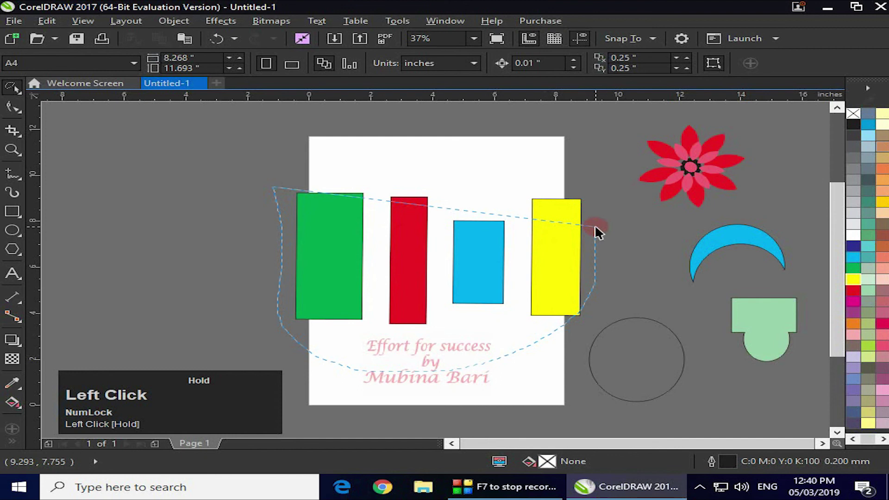
{"action": "left_click_drag", "start_coordinate": [596, 228], "coordinate": [595, 230]}
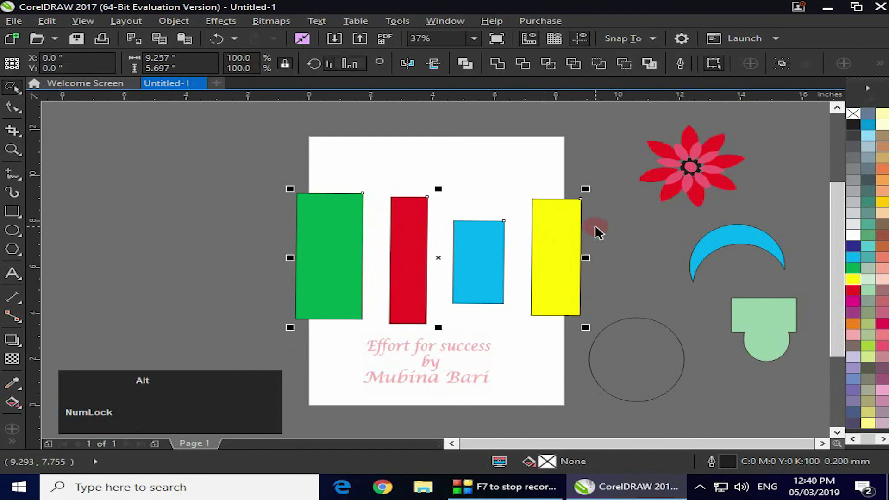
{"action": "mouse_move", "coordinate": [436, 259]}
{"action": "left_mouse_down"}
{"action": "mouse_move", "coordinate": [304, 209]}
{"action": "mouse_move", "coordinate": [377, 249]}
{"action": "mouse_move", "coordinate": [436, 254]}
{"action": "mouse_move", "coordinate": [434, 262]}
{"action": "left_mouse_up"}
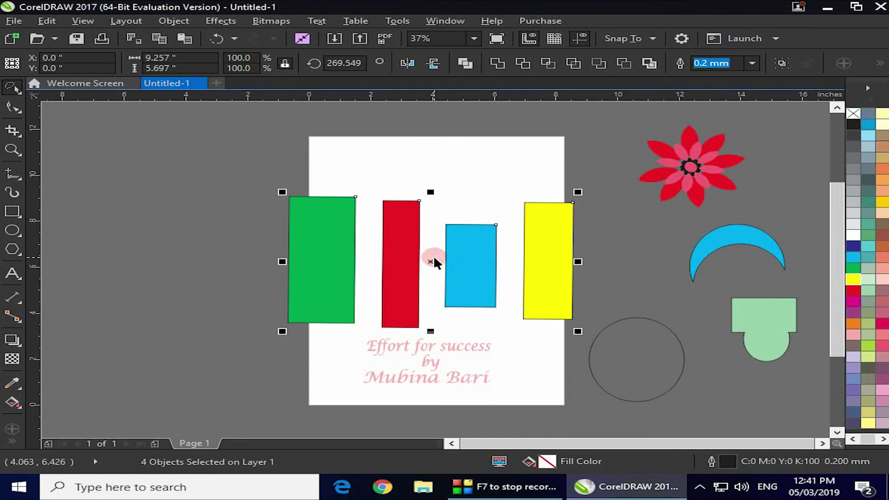
{"action": "left_click", "coordinate": [338, 158]}
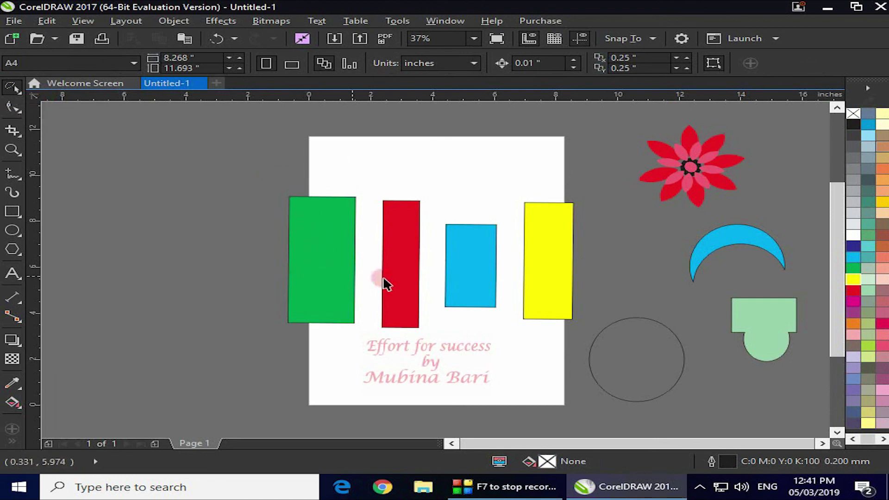
- Select only the green and blue rectangles, move them as a pair without the red one, and deselect them
{"action": "left_click", "coordinate": [328, 276]}
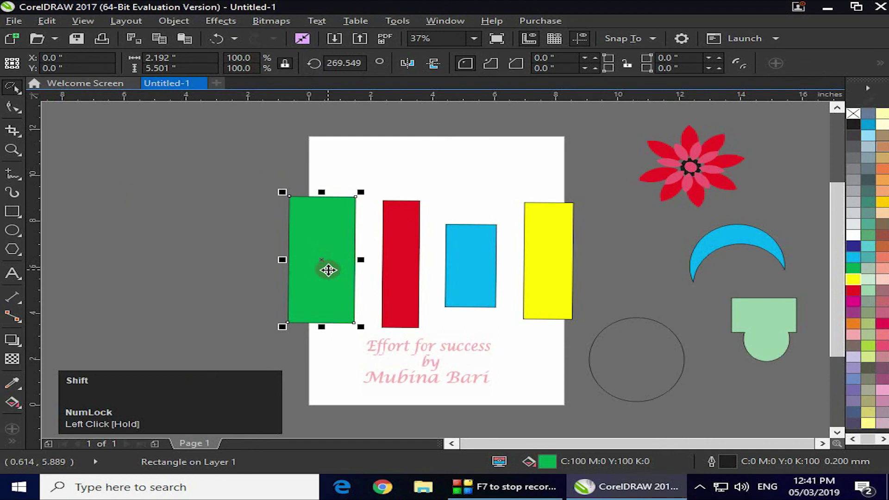
{"action": "left_click", "coordinate": [479, 282], "text": "shift"}
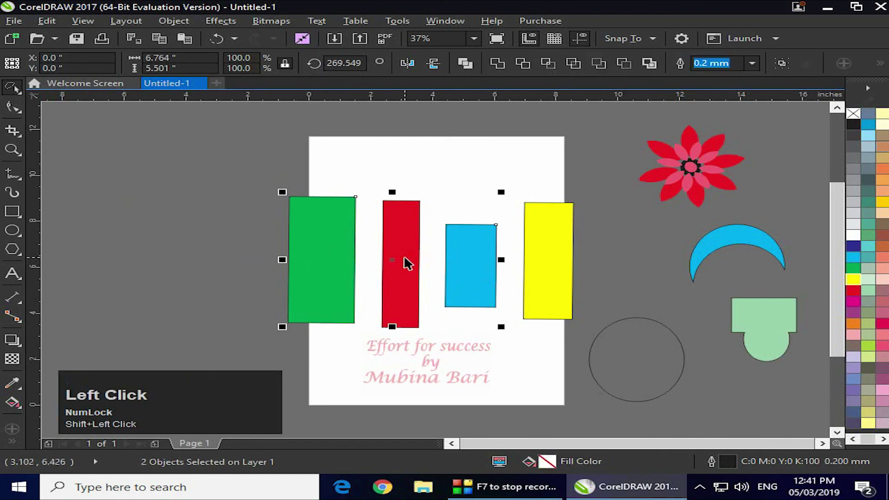
{"action": "left_click_drag", "start_coordinate": [393, 258], "coordinate": [218, 223]}
{"action": "left_click", "coordinate": [221, 222]}
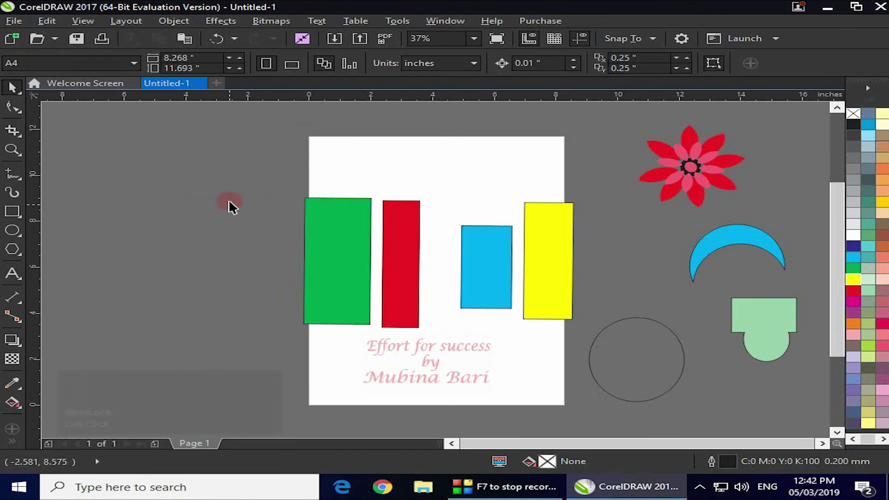
- Marquee-select all four rectangles with the Pick tool and move them together slightly left and down
{"action": "left_click_drag", "start_coordinate": [237, 148], "coordinate": [593, 338]}
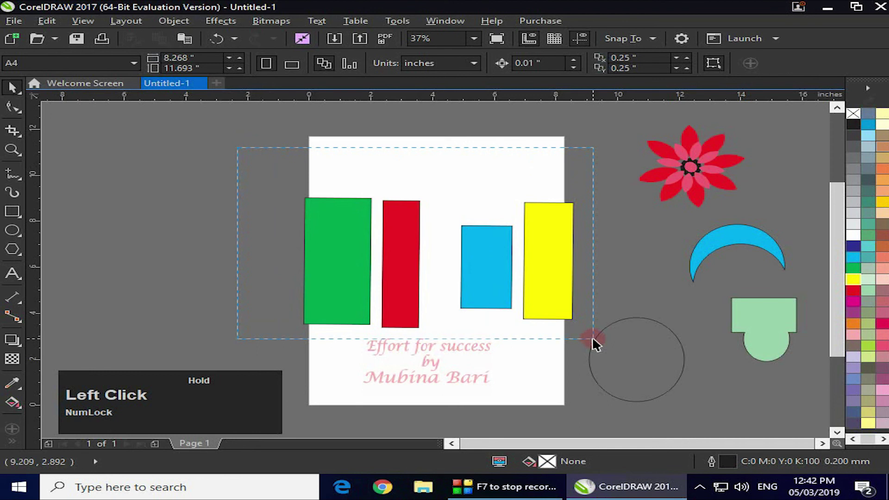
{"action": "left_click_drag", "start_coordinate": [592, 336], "coordinate": [592, 338]}
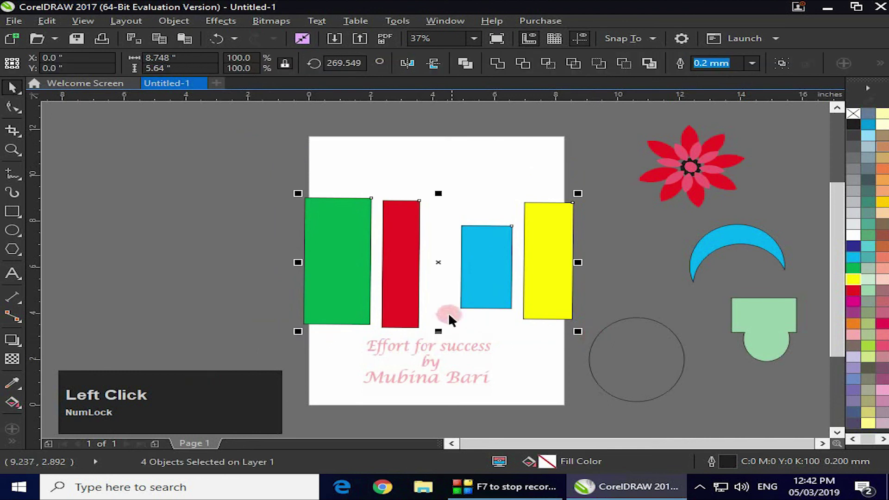
{"action": "left_click_drag", "start_coordinate": [439, 259], "coordinate": [420, 267]}
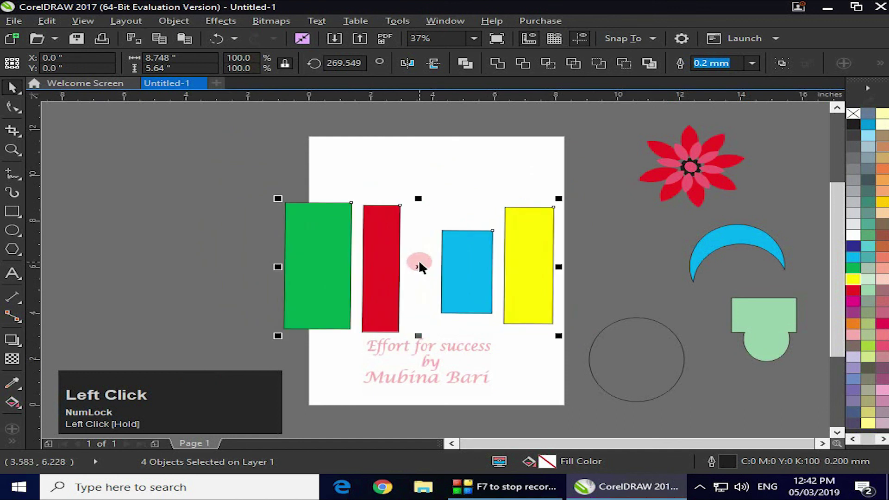